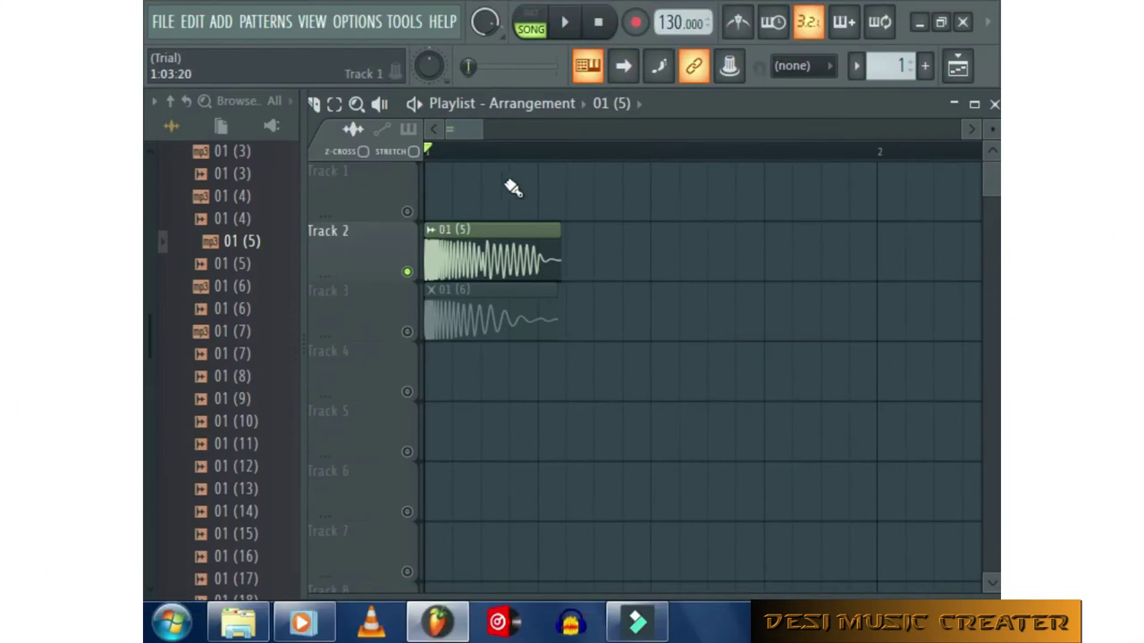
- Play and stop the arrangement to listen to the 01 (5) clip on Track 2
click(956, 66)
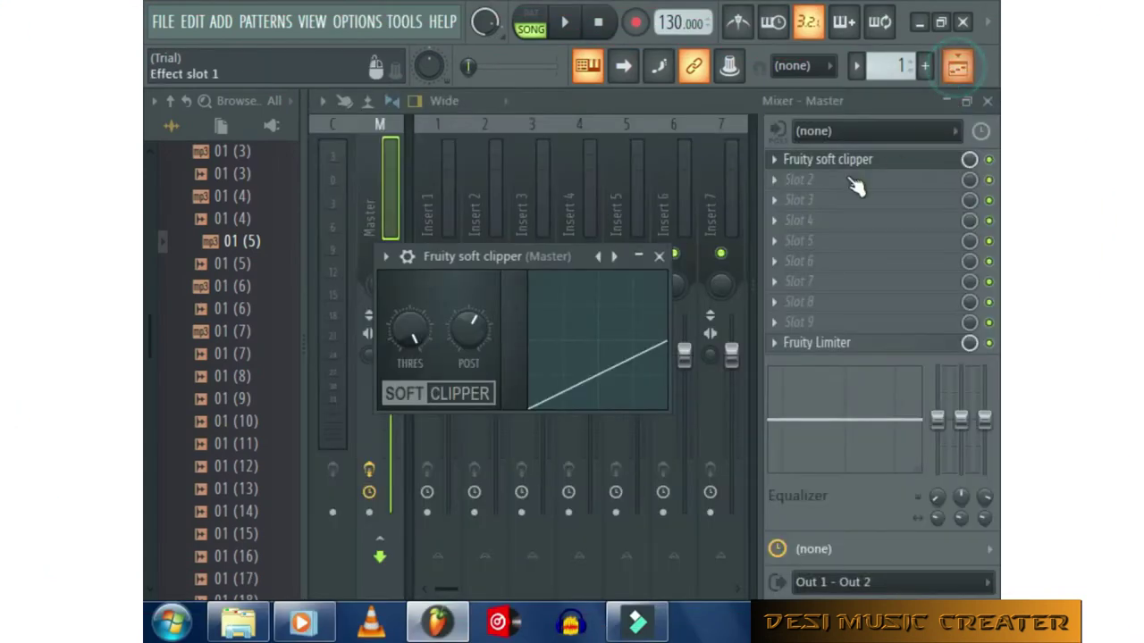
click(956, 66)
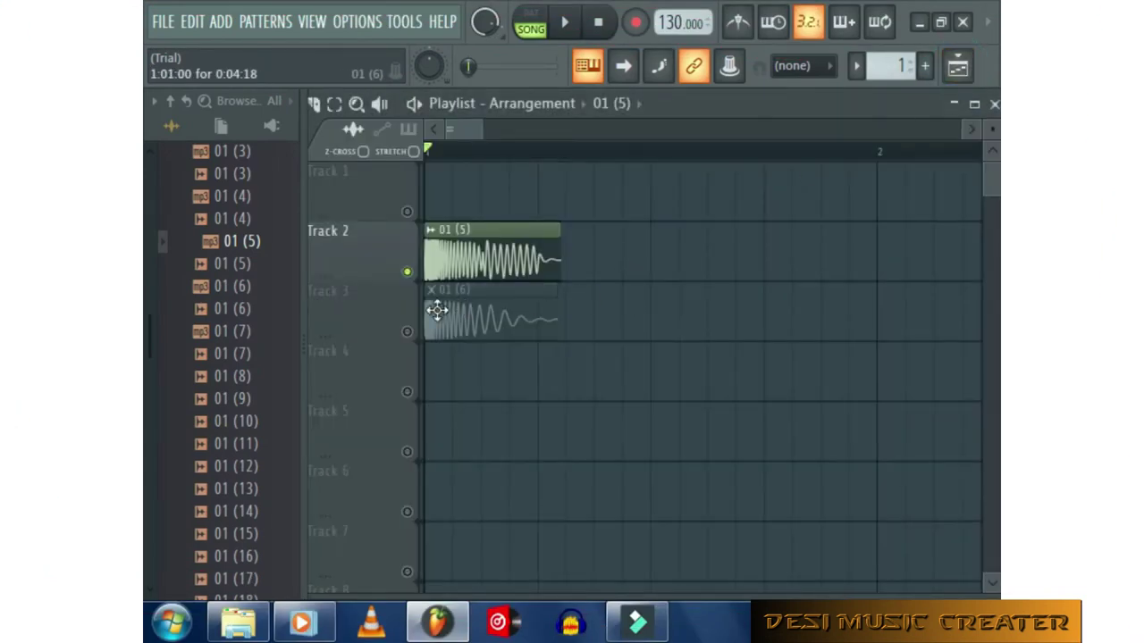
key(space)
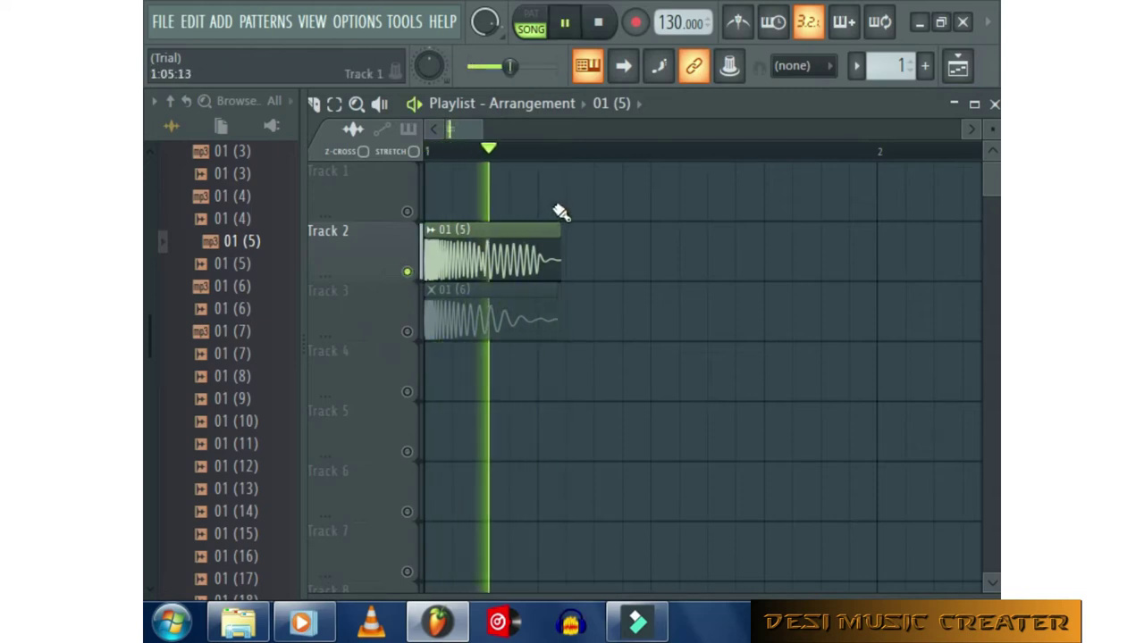
key(space)
- Bypass the Fruity soft clipper on the Master track and play the arrangement while comparing the Master and Insert 1 levels
click(947, 64)
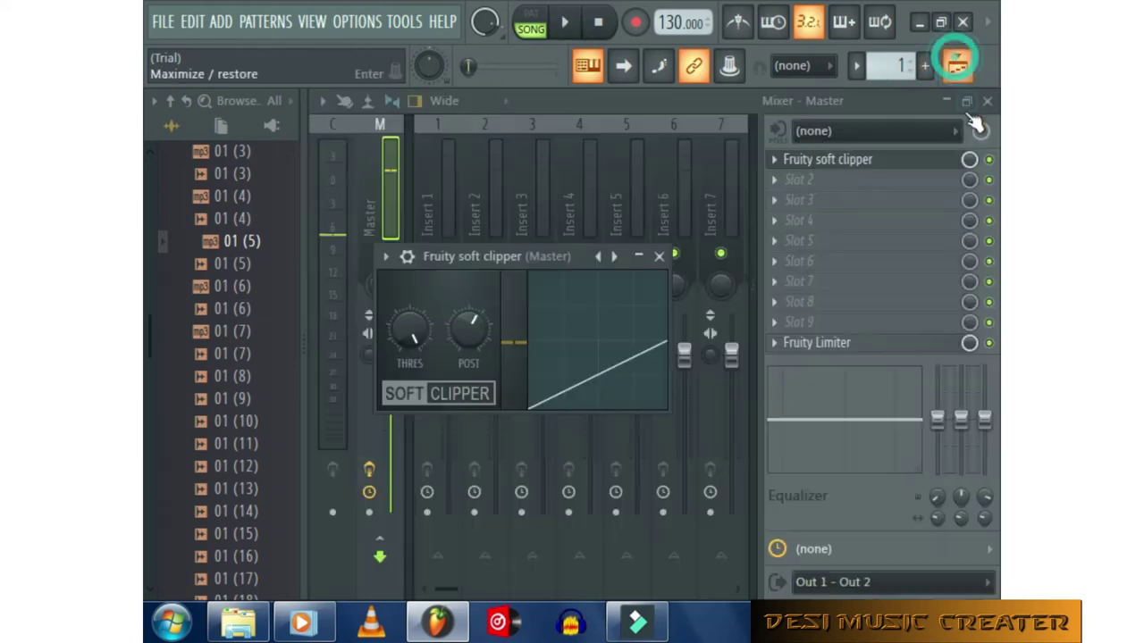
key(space)
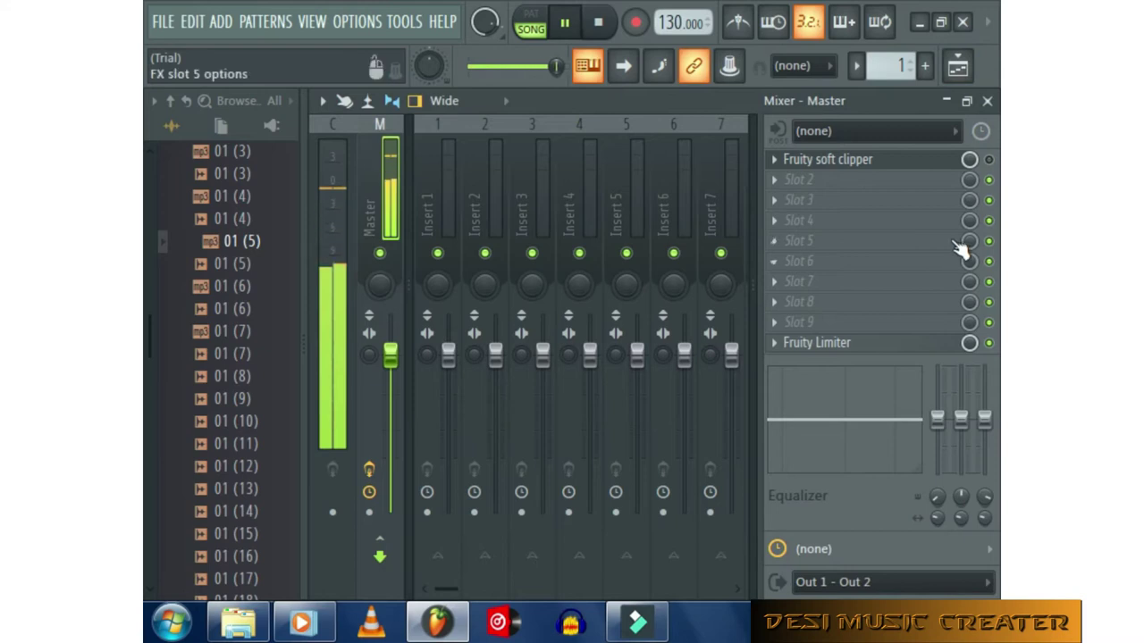
click(448, 202)
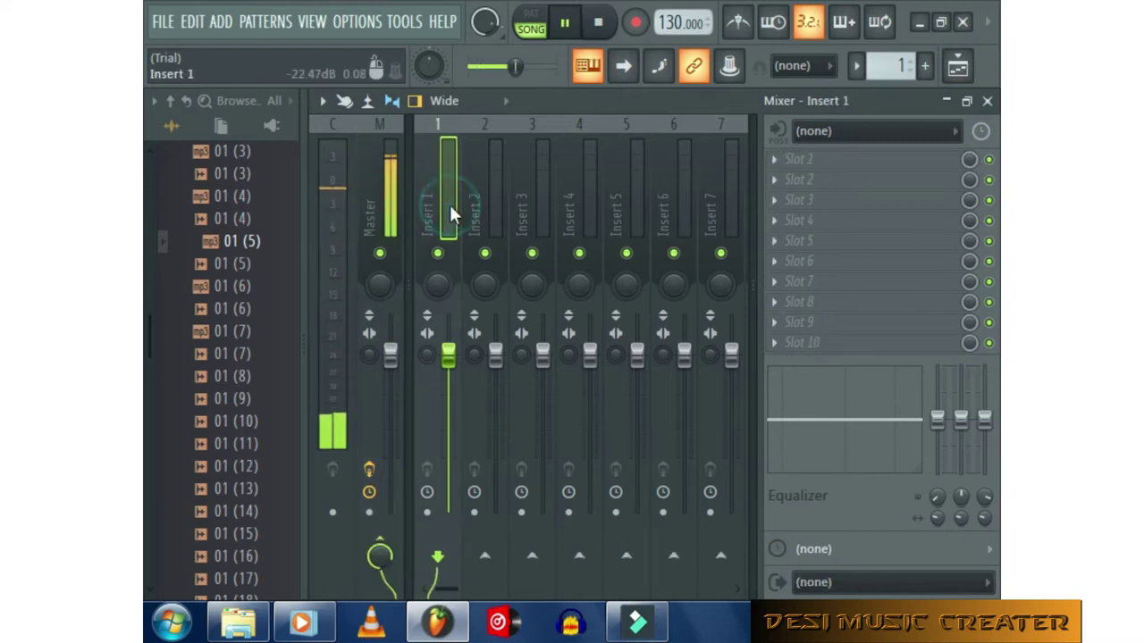
click(378, 209)
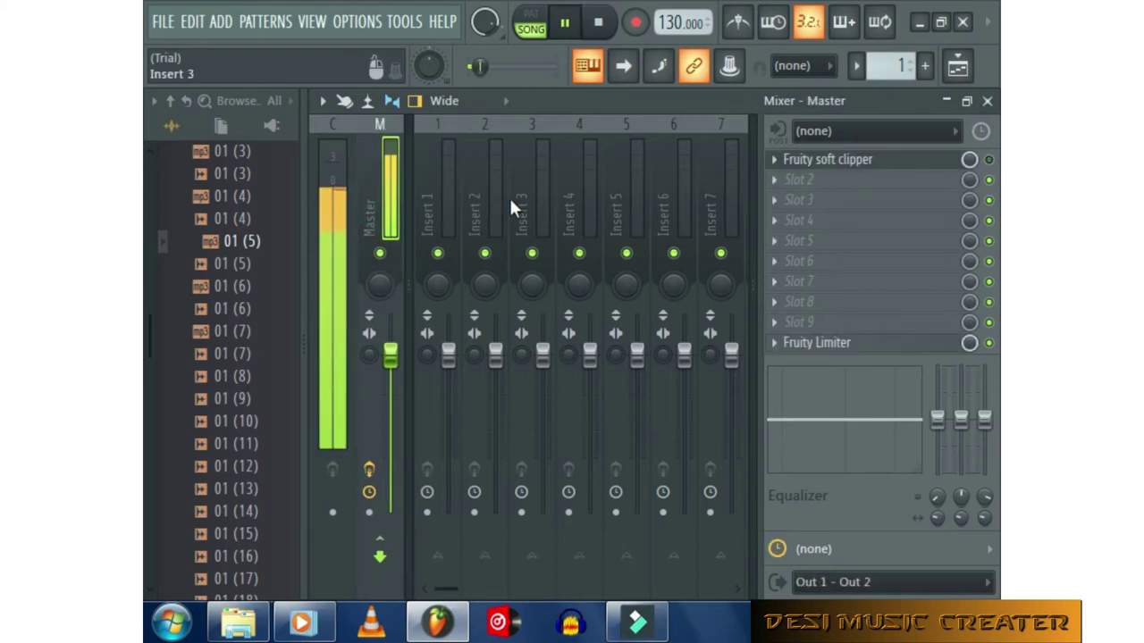
click(511, 206)
click(455, 211)
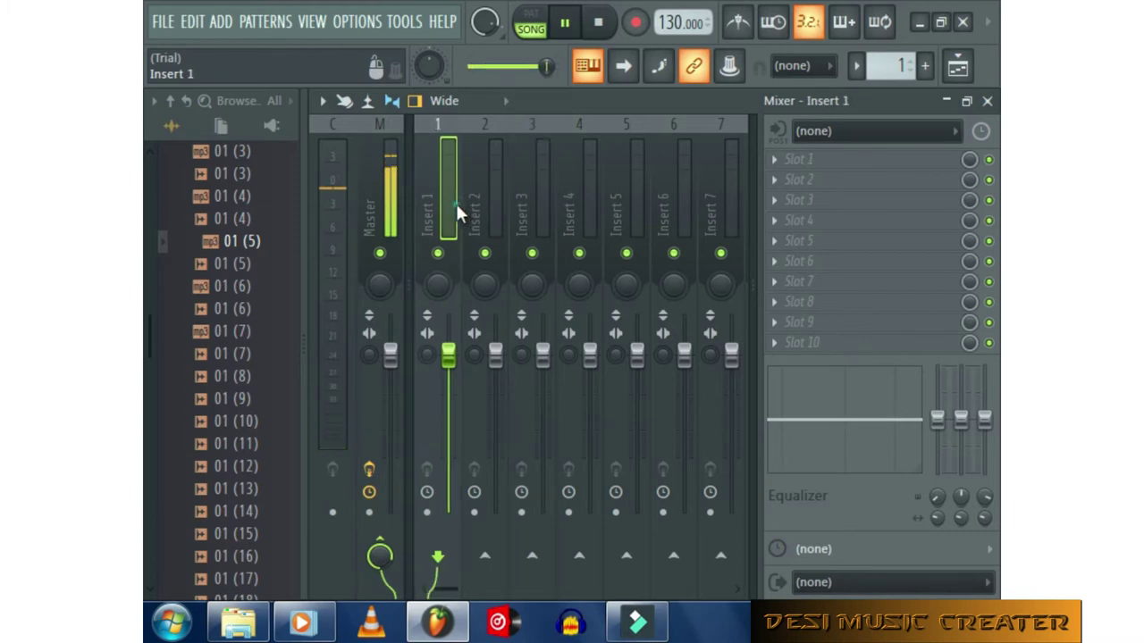
click(400, 185)
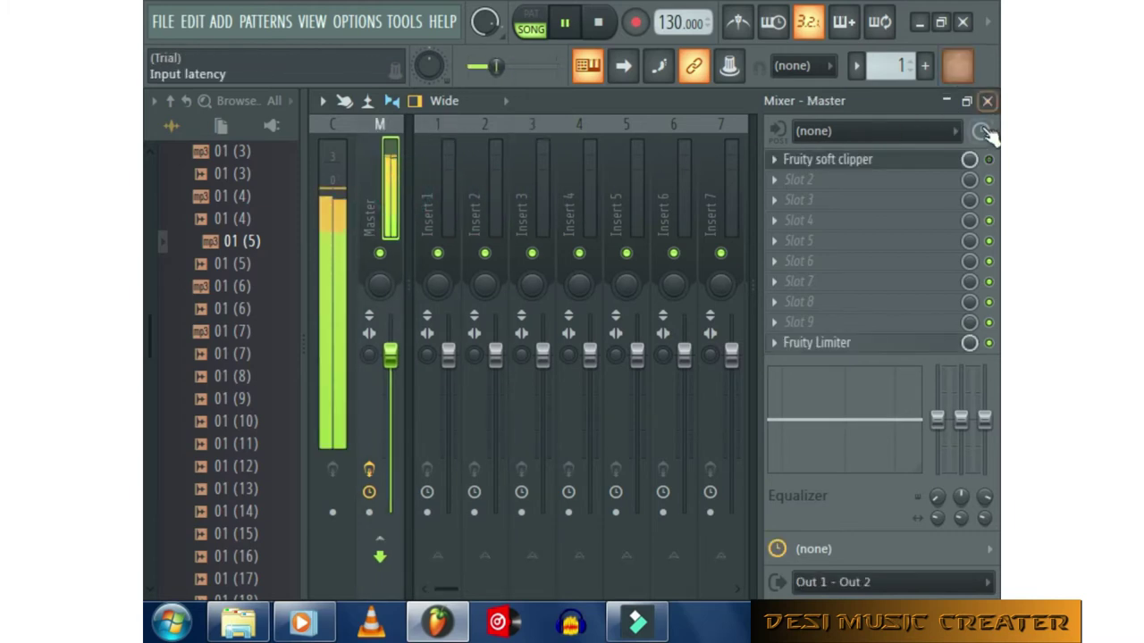
- Route the 01 (5) sample from Track 2 to mixer track 1 and play it with the mixer showing
click(957, 67)
double_click(471, 239)
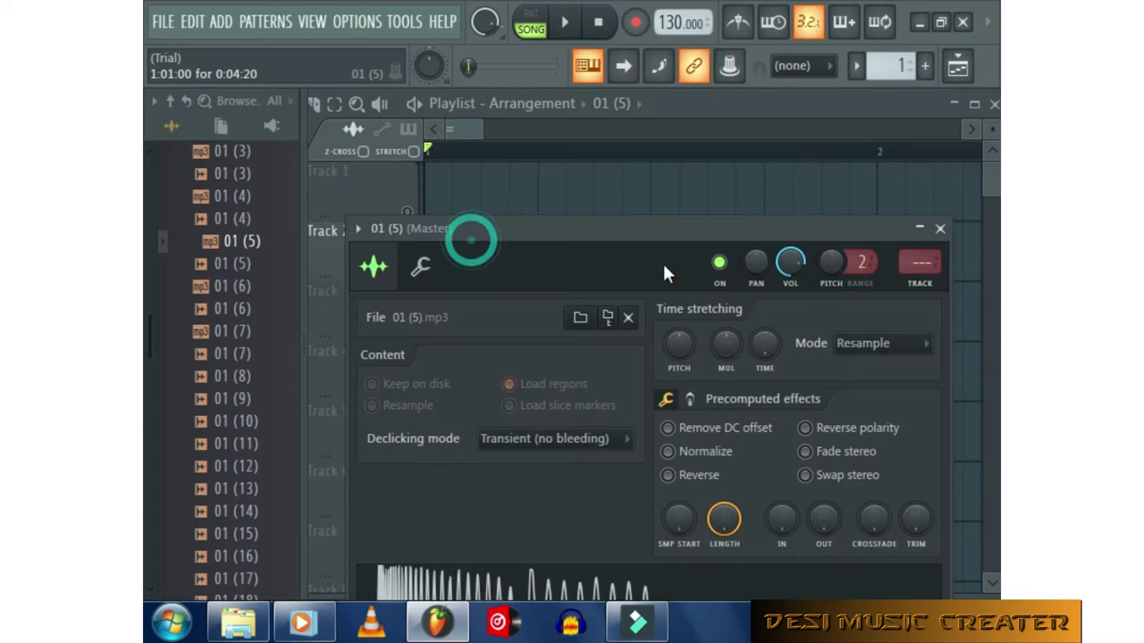
click(939, 228)
key(space)
click(958, 67)
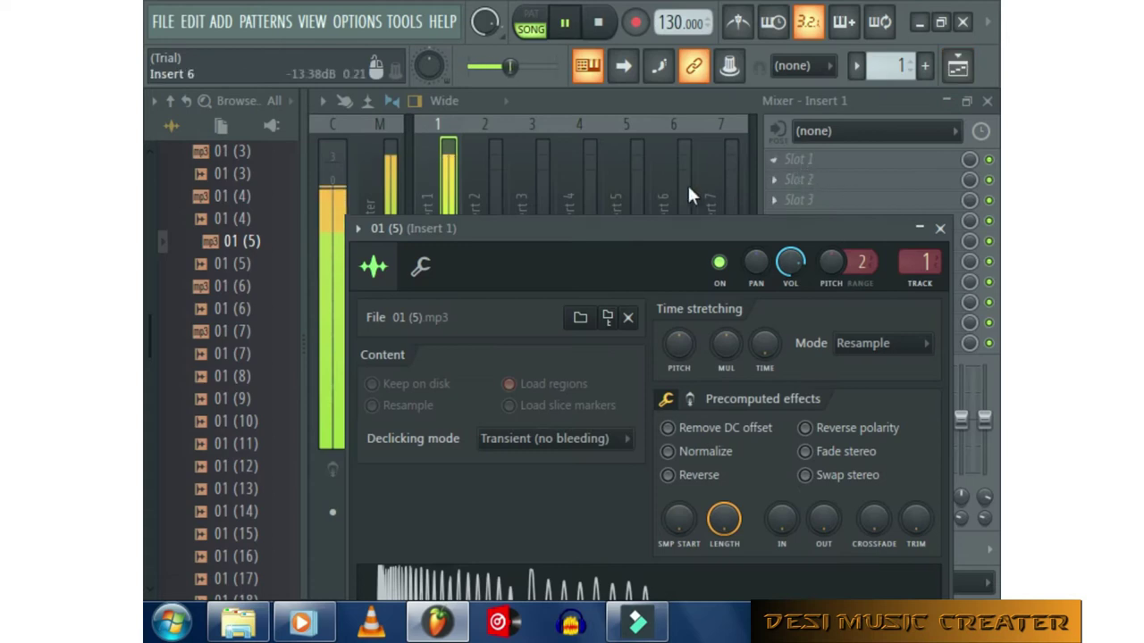
- Load Fruity Soft Clipper in slot 1 of Insert 1, with post gain at 61% and the threshold raised to maximum
click(798, 166)
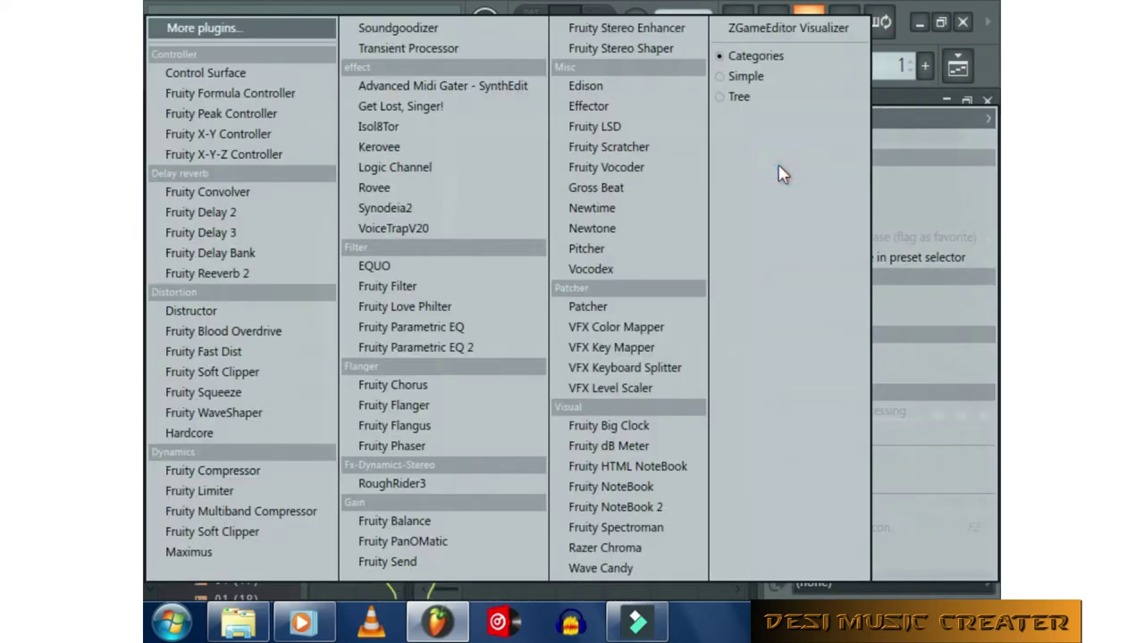
click(223, 531)
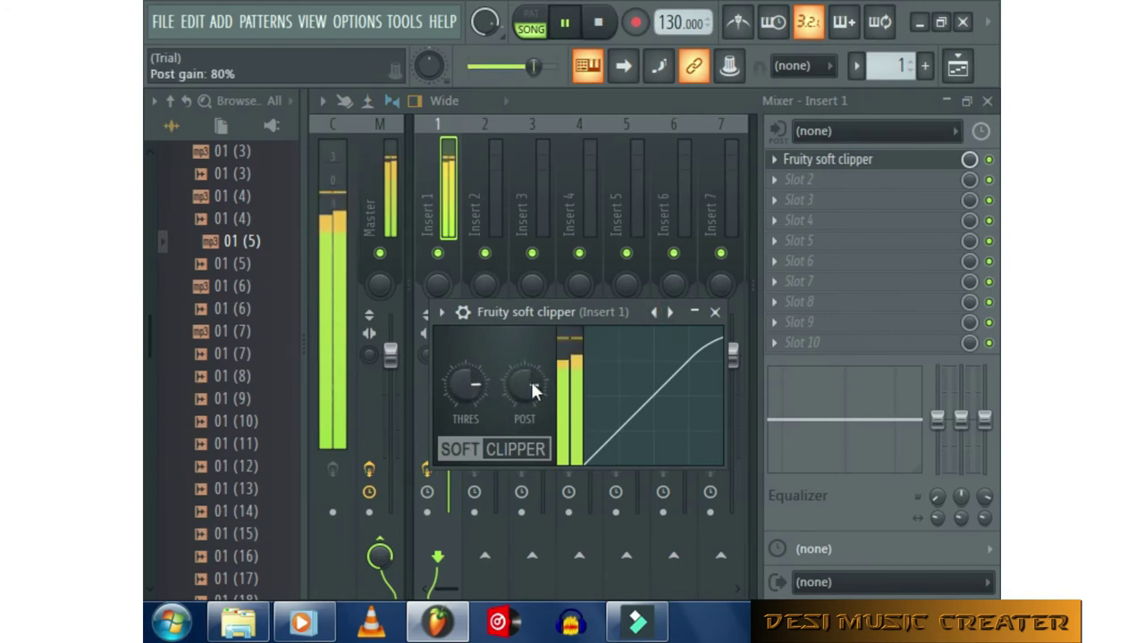
drag(524, 384, 525, 404)
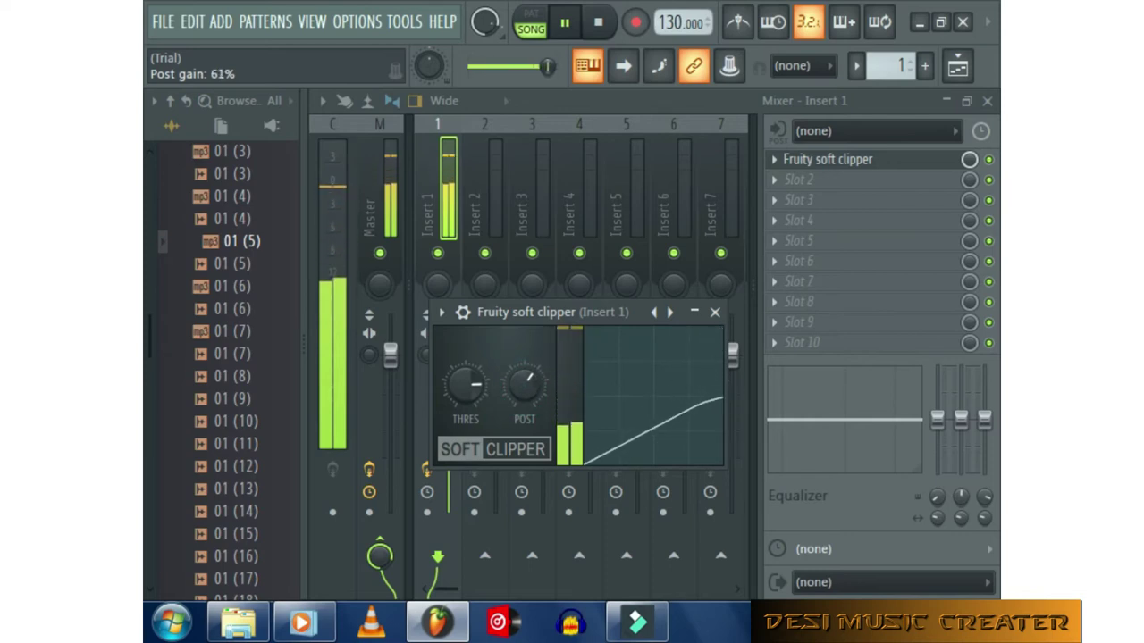
drag(449, 380, 449, 370)
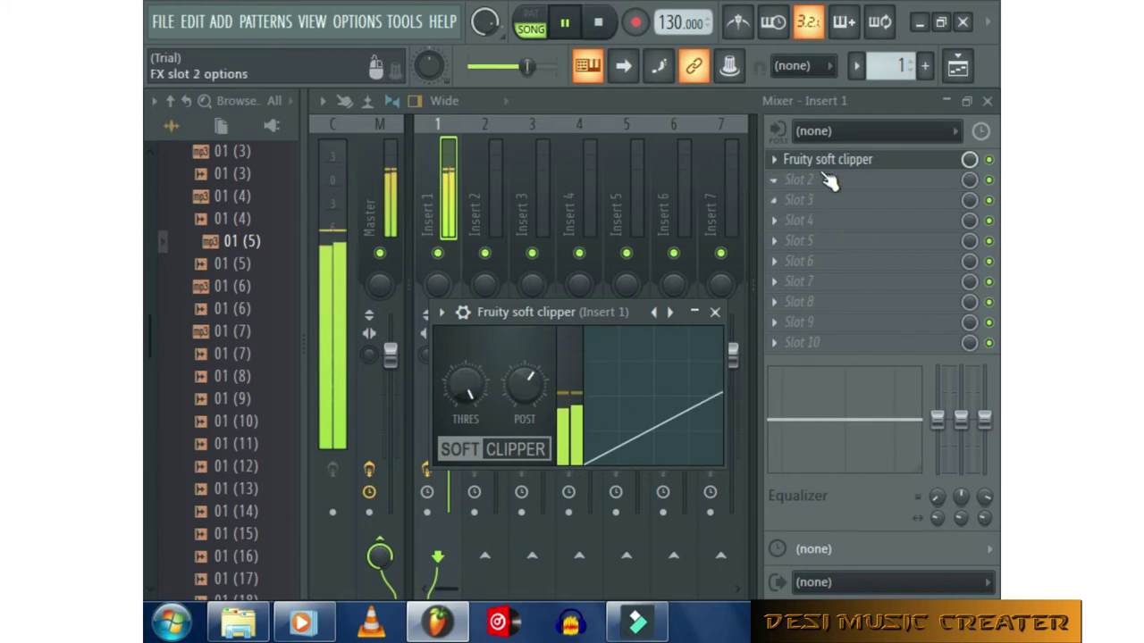
- Load Fruity Multiband Compressor in slot 2 of Insert 1 and compare its first presets, settling on 2 band comp
click(795, 183)
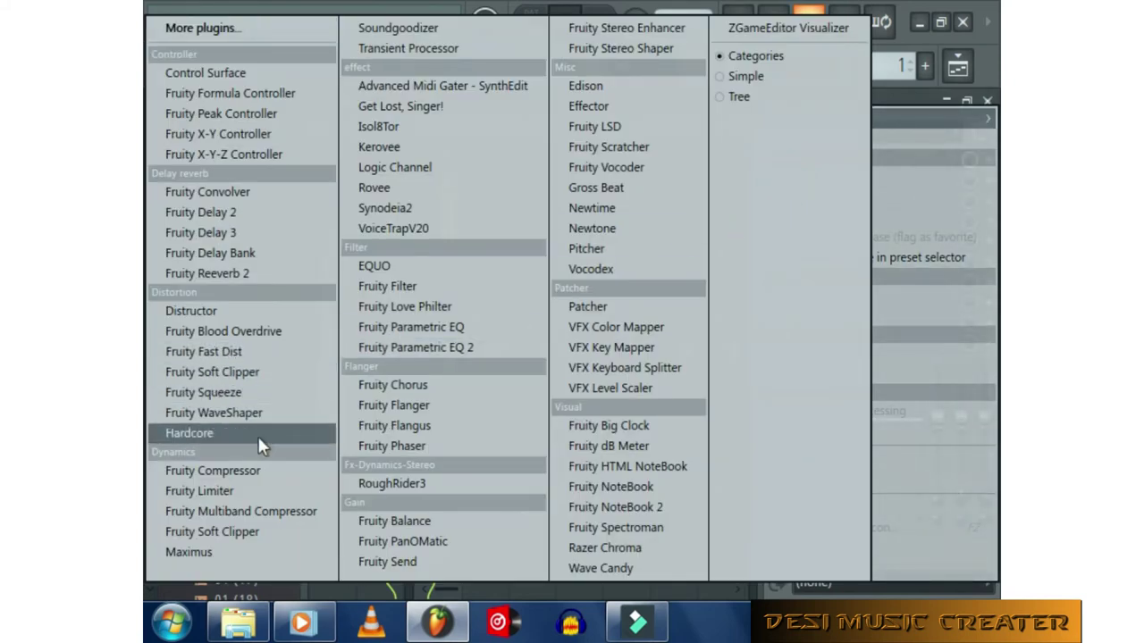
click(261, 510)
drag(793, 344, 527, 341)
click(712, 333)
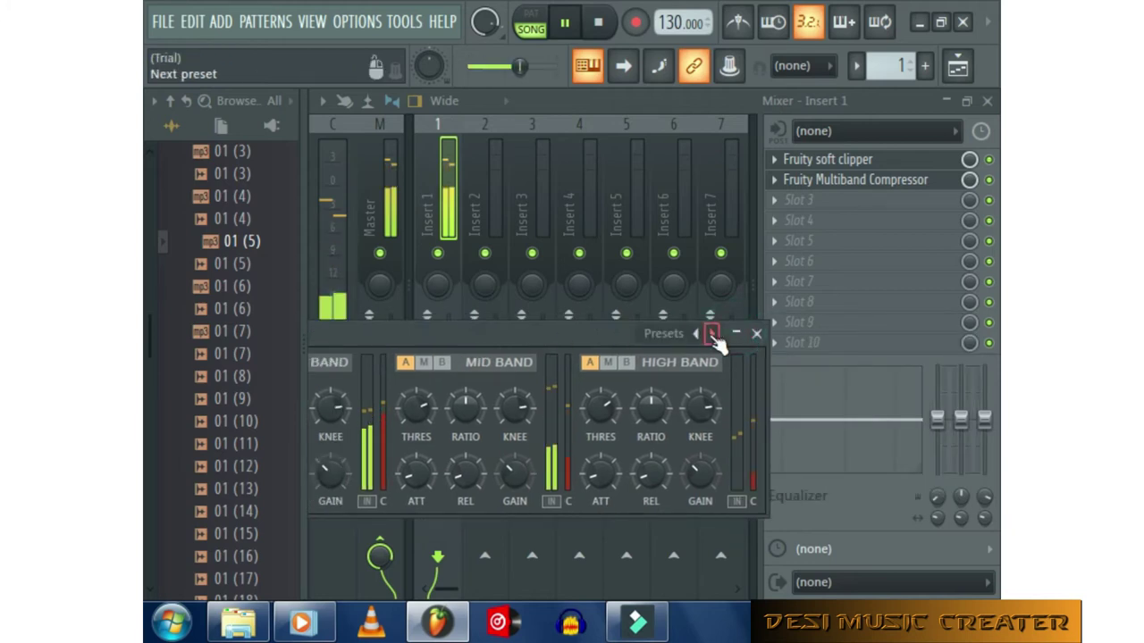
click(712, 334)
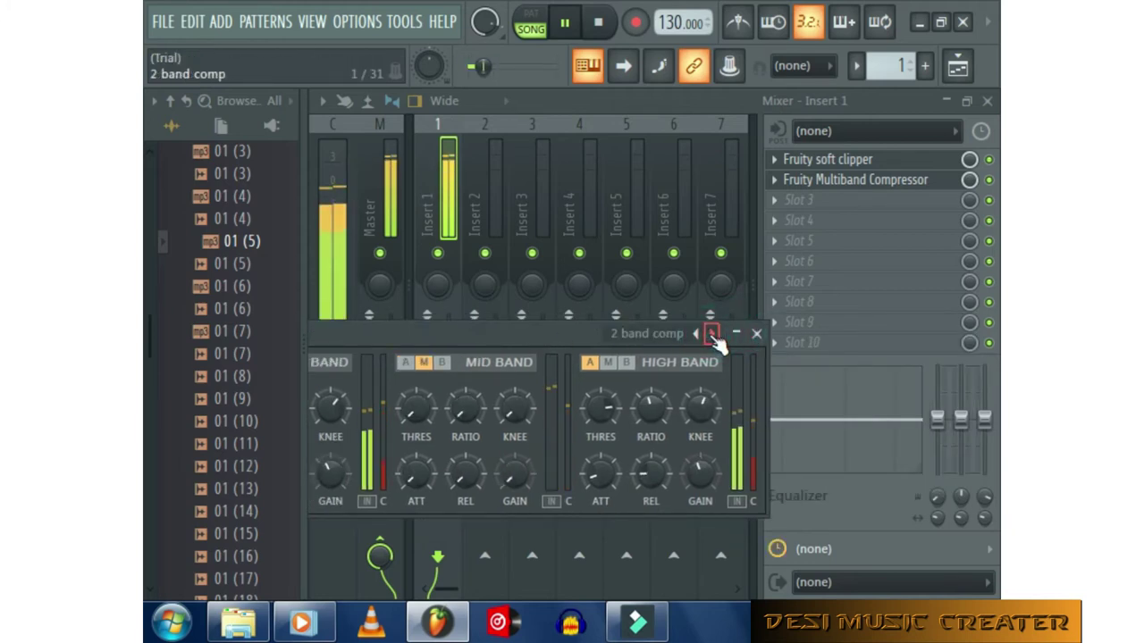
click(712, 334)
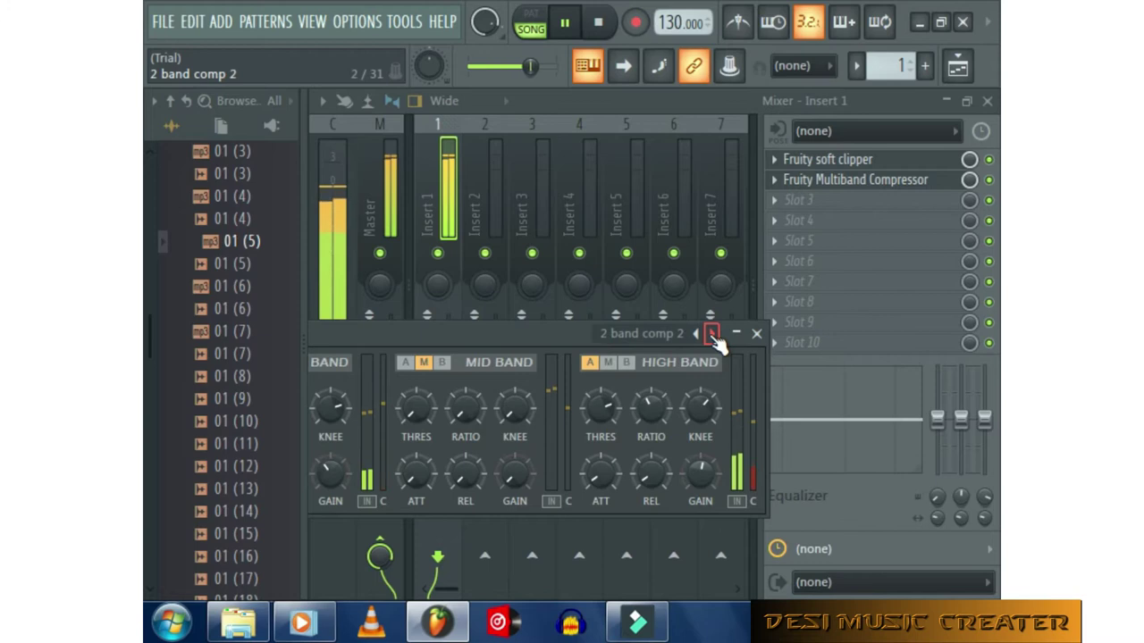
click(696, 333)
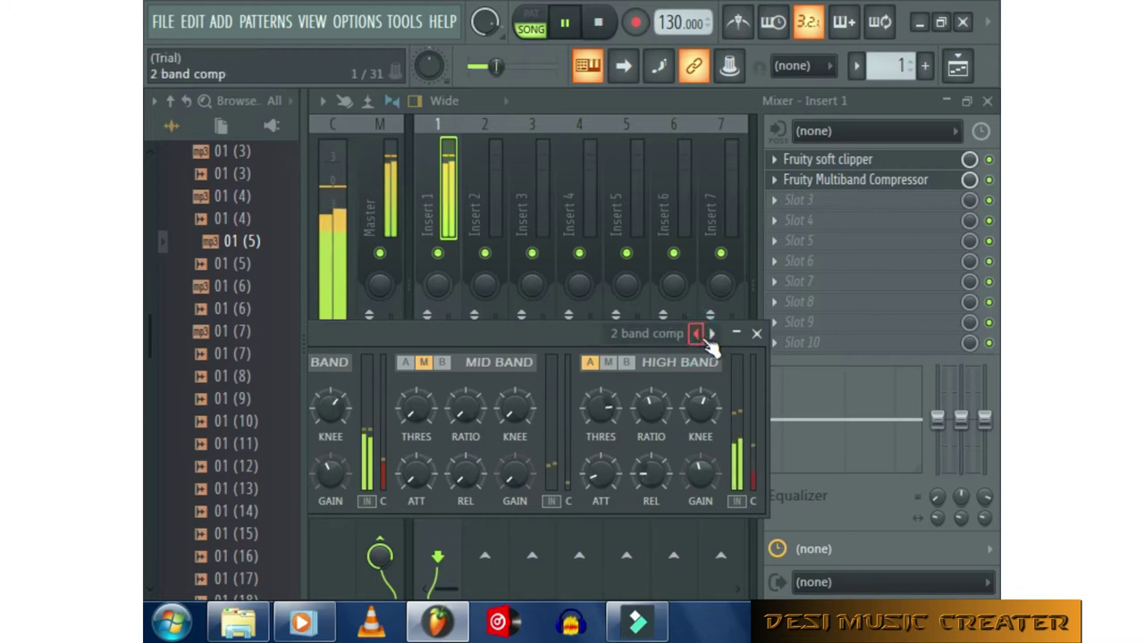
click(712, 334)
click(696, 333)
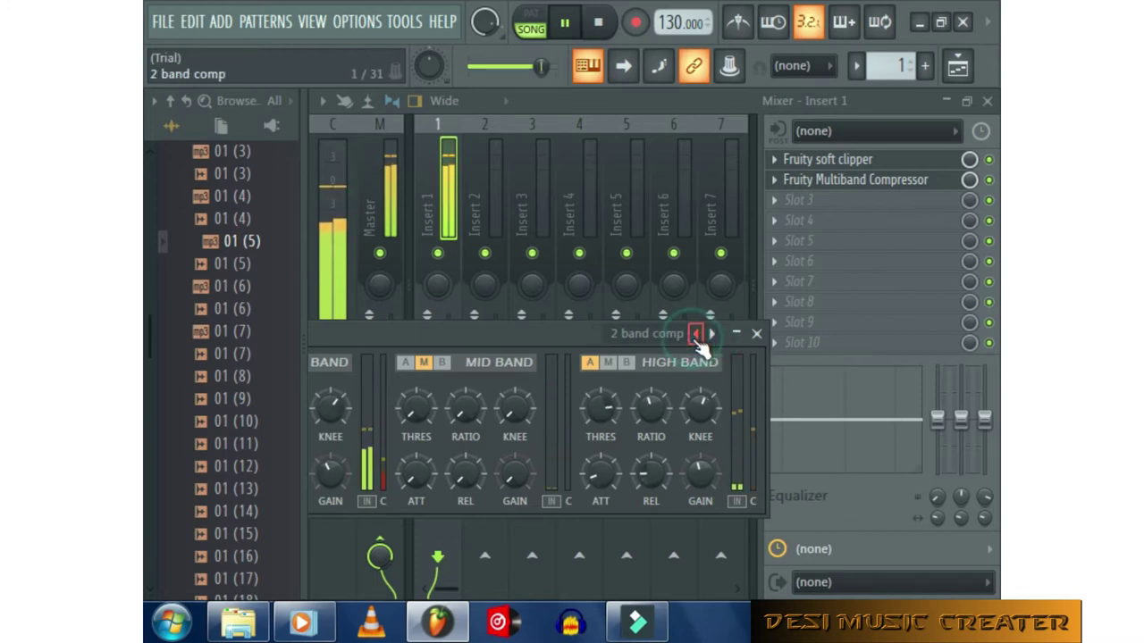
- Bypass the Fruity Multiband Compressor on Insert 1 and readjust the soft clipper's post gain by ear
click(833, 161)
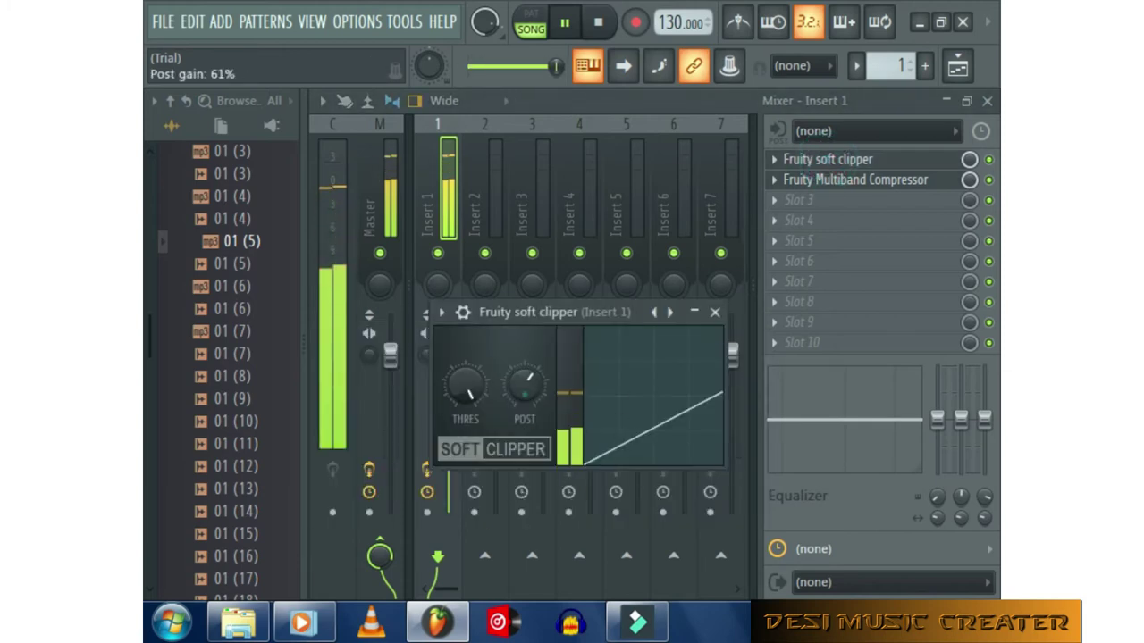
mouse_move(525, 385)
mouse_down()
mouse_move(524, 397)
mouse_move(524, 388)
mouse_up()
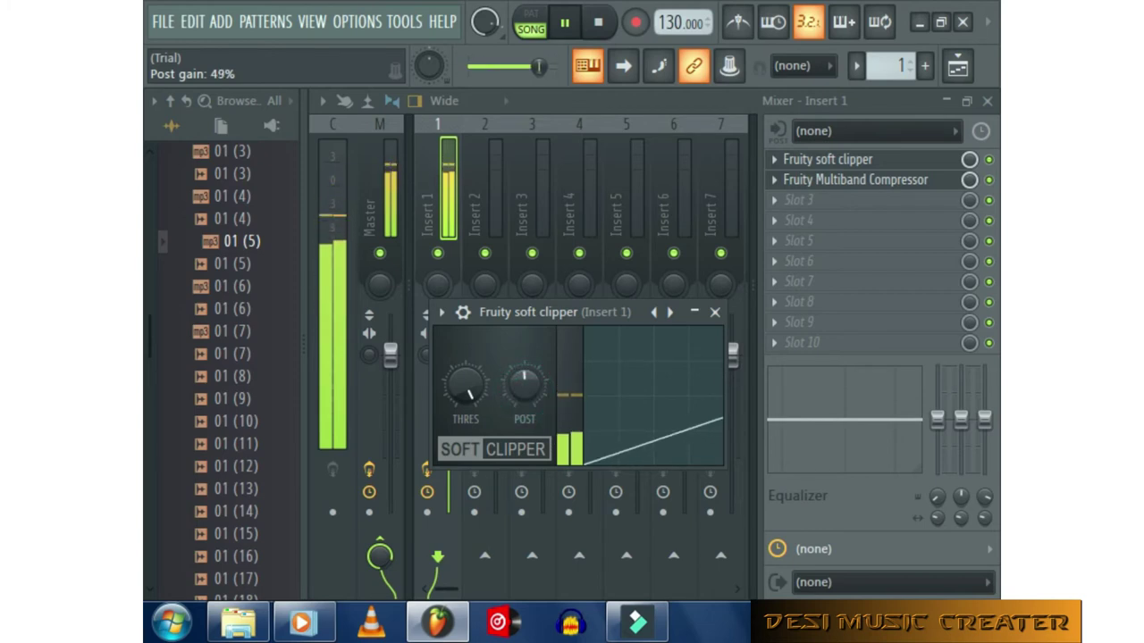
click(989, 180)
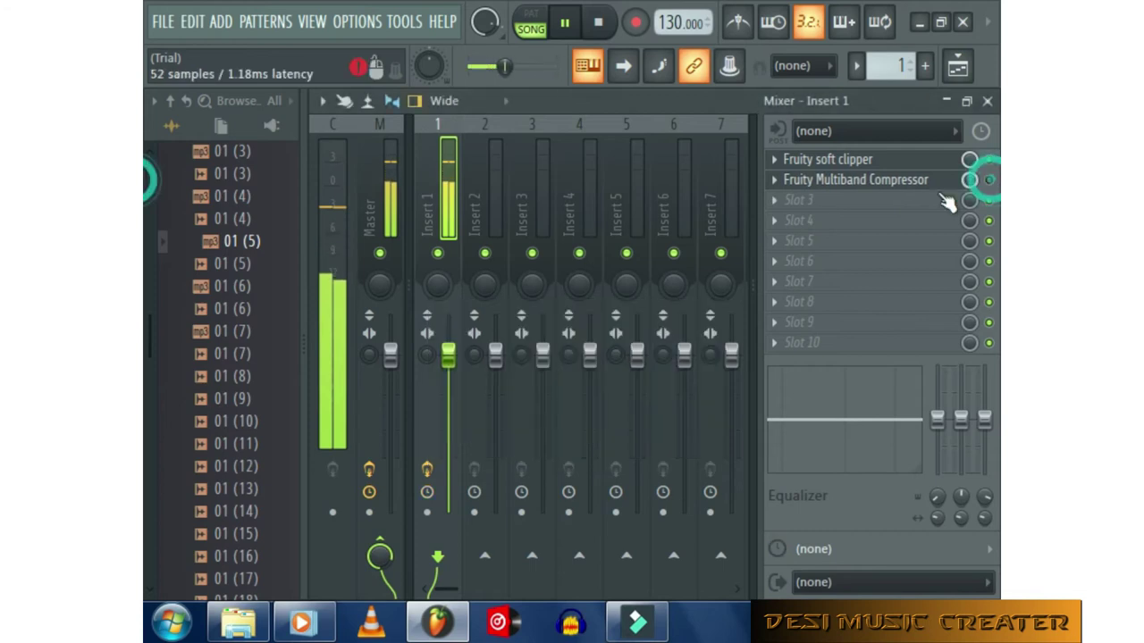
click(853, 159)
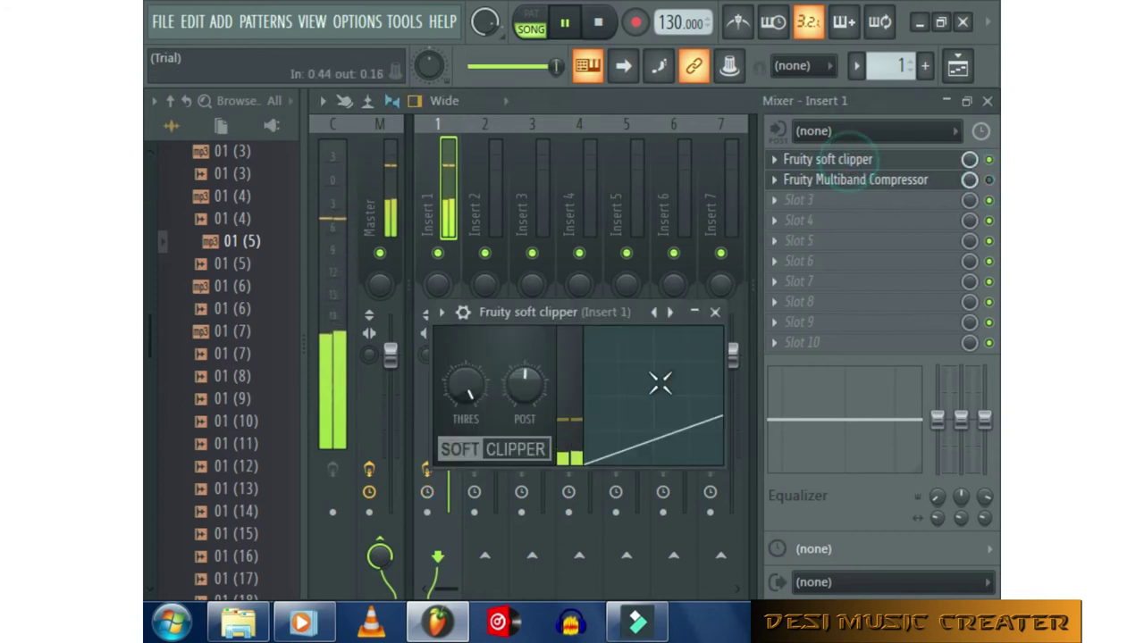
drag(523, 391, 524, 383)
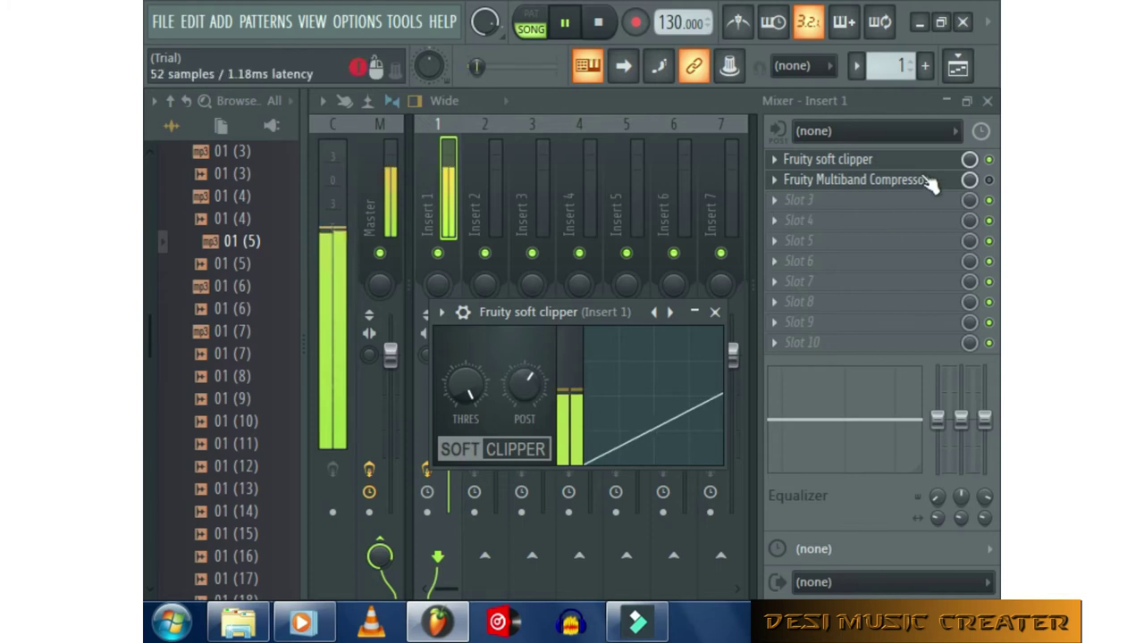
- Load Fruity Blood Overdrive in slot 3 of Insert 1 with the Boost preset, and bypass it after auditioning
click(836, 206)
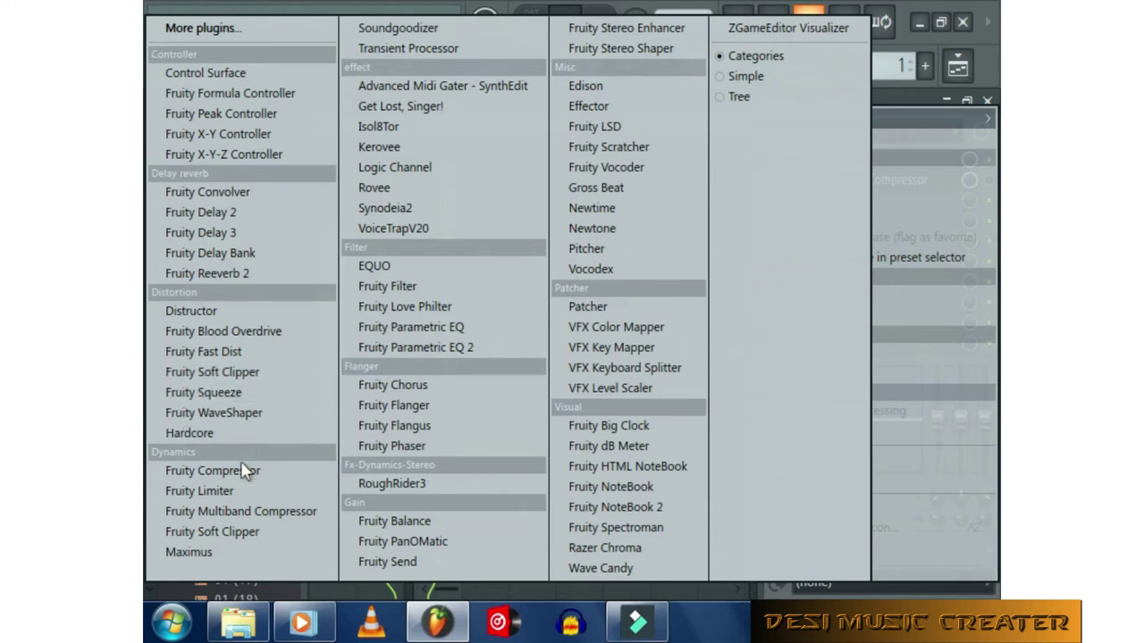
click(230, 330)
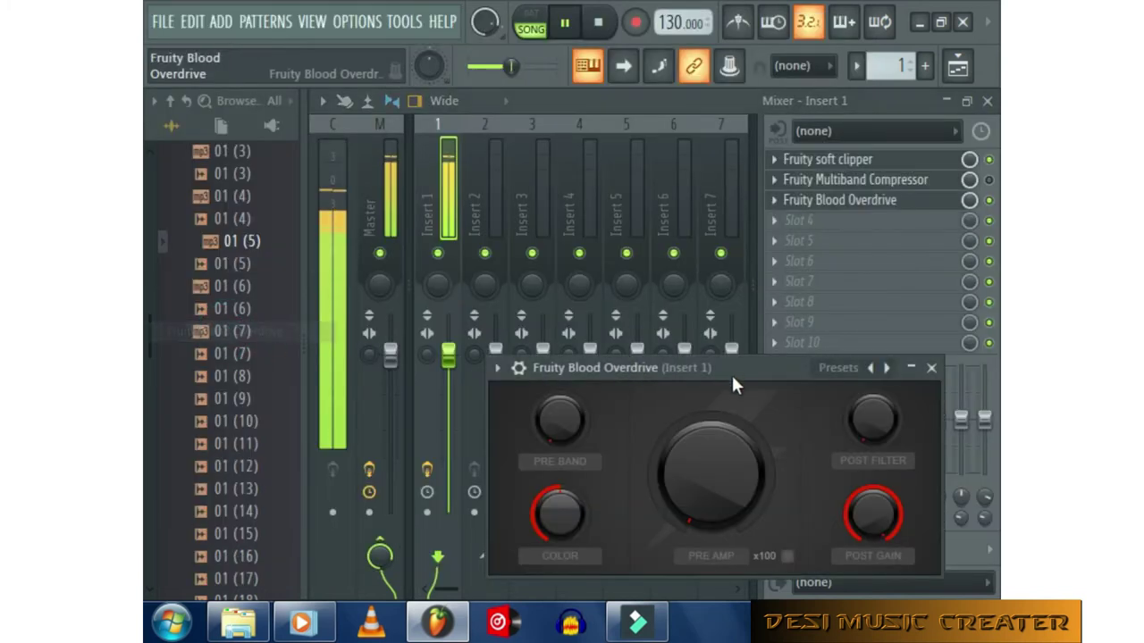
drag(731, 373, 598, 349)
click(755, 345)
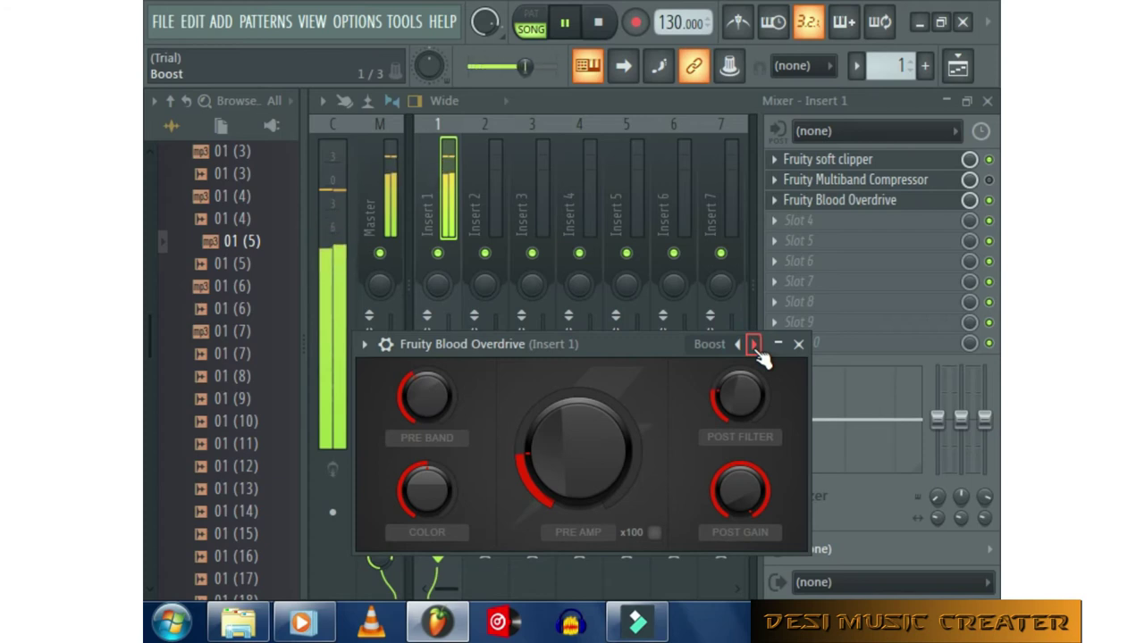
click(755, 346)
click(738, 346)
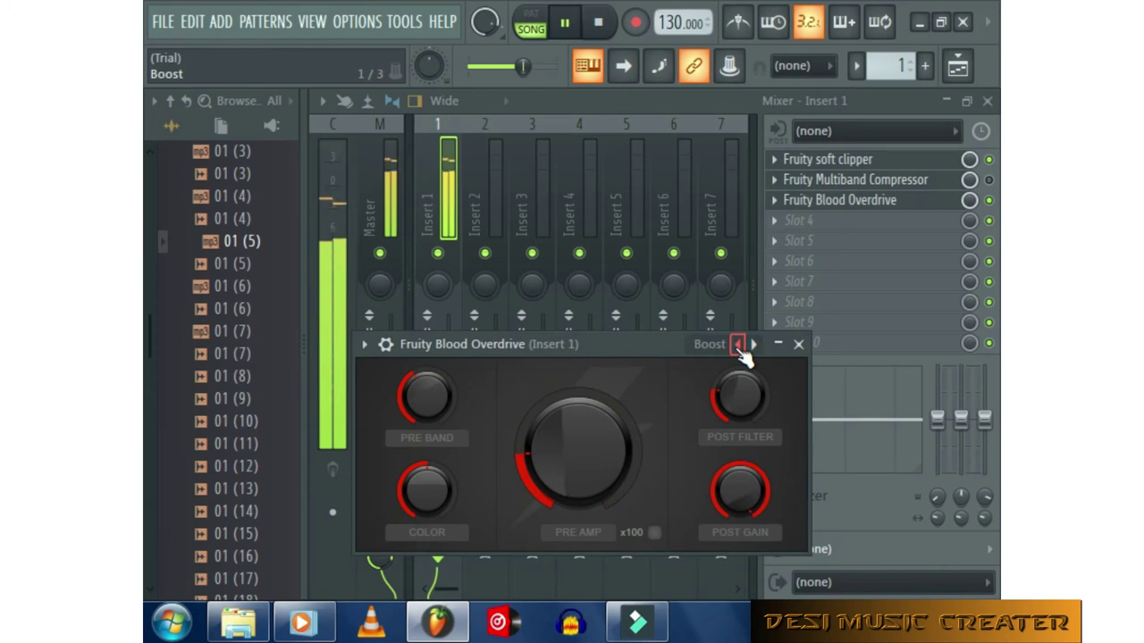
click(989, 201)
- Load Fruity Compressor in slot 4 of Insert 1 and move its window so the preset controls are reachable
click(805, 222)
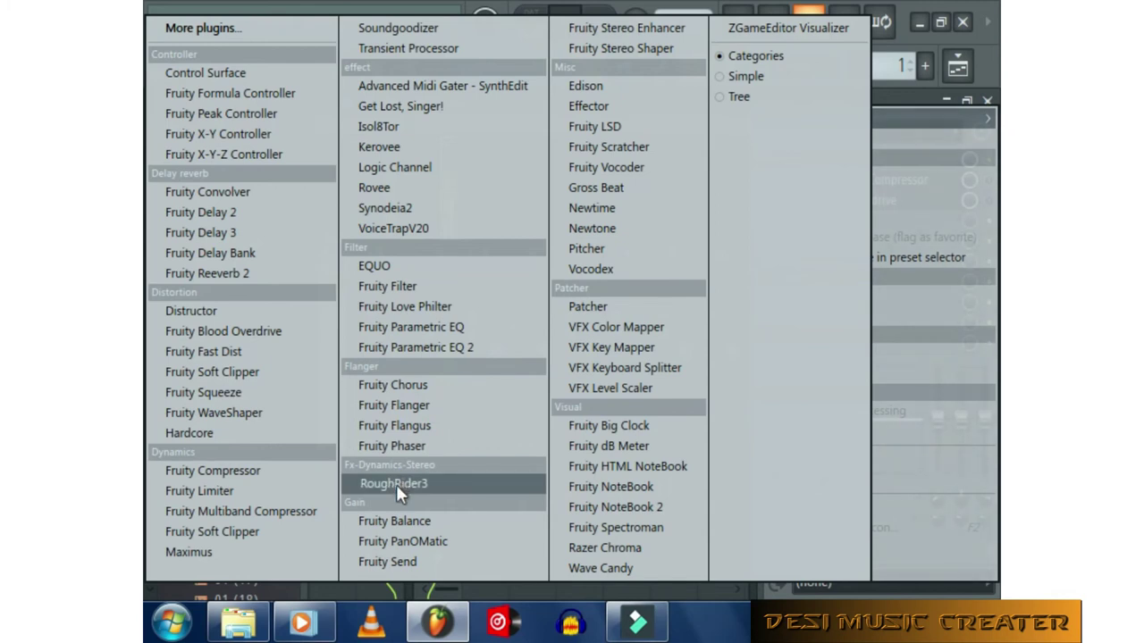
click(271, 470)
drag(707, 400, 414, 384)
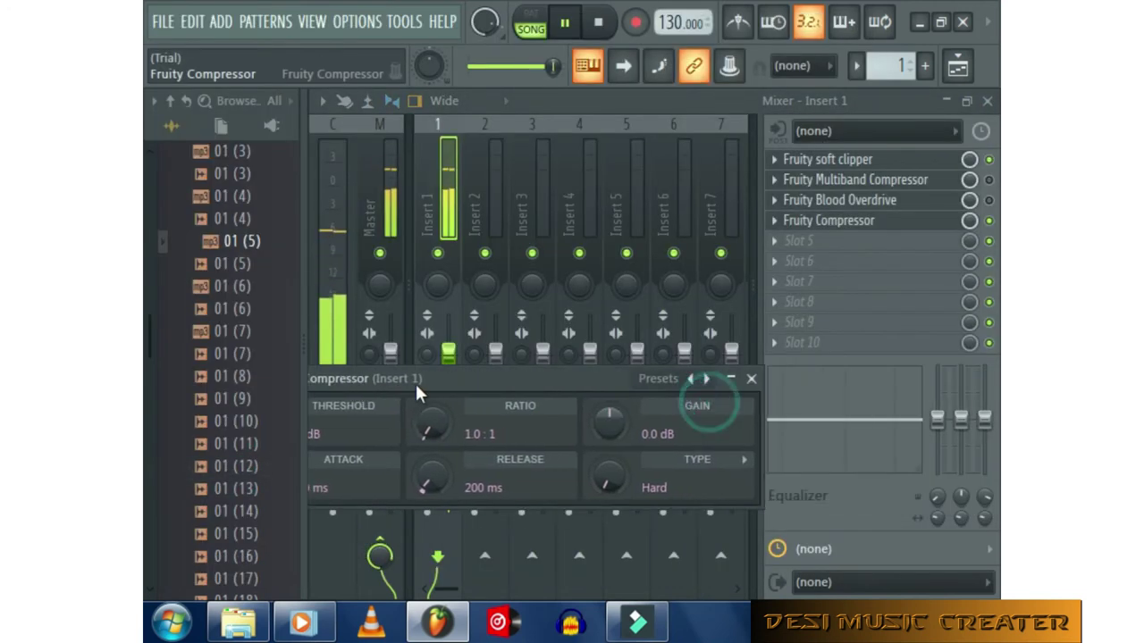
- Audition the Fruity Compressor presets one by one from Blower through Master V, ending on Opto Master
click(706, 380)
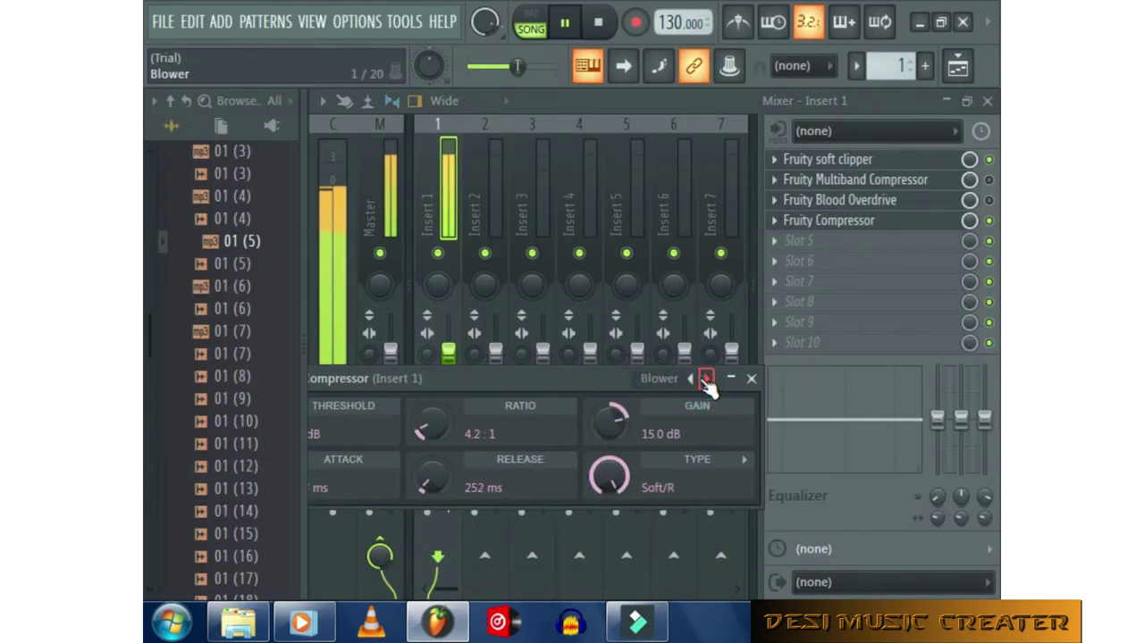
click(705, 380)
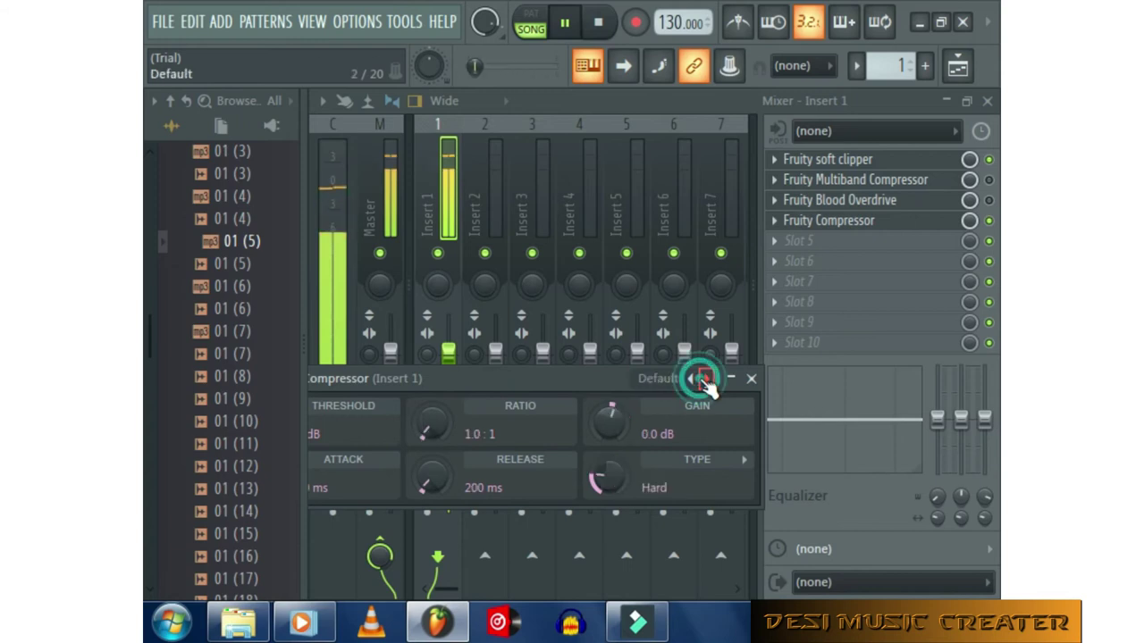
click(705, 380)
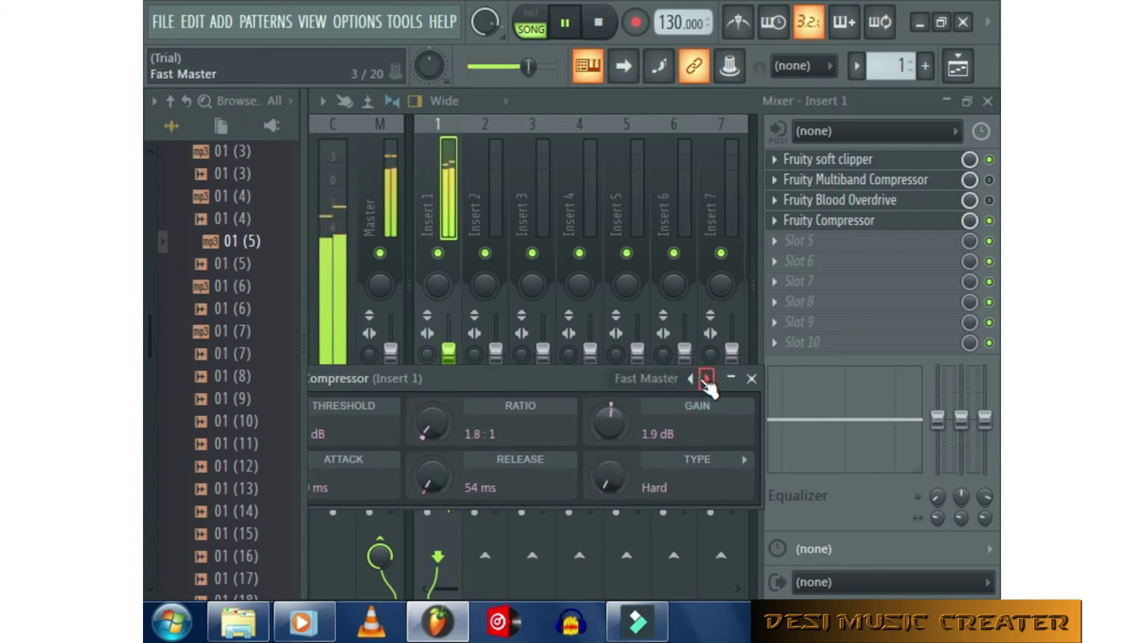
click(705, 380)
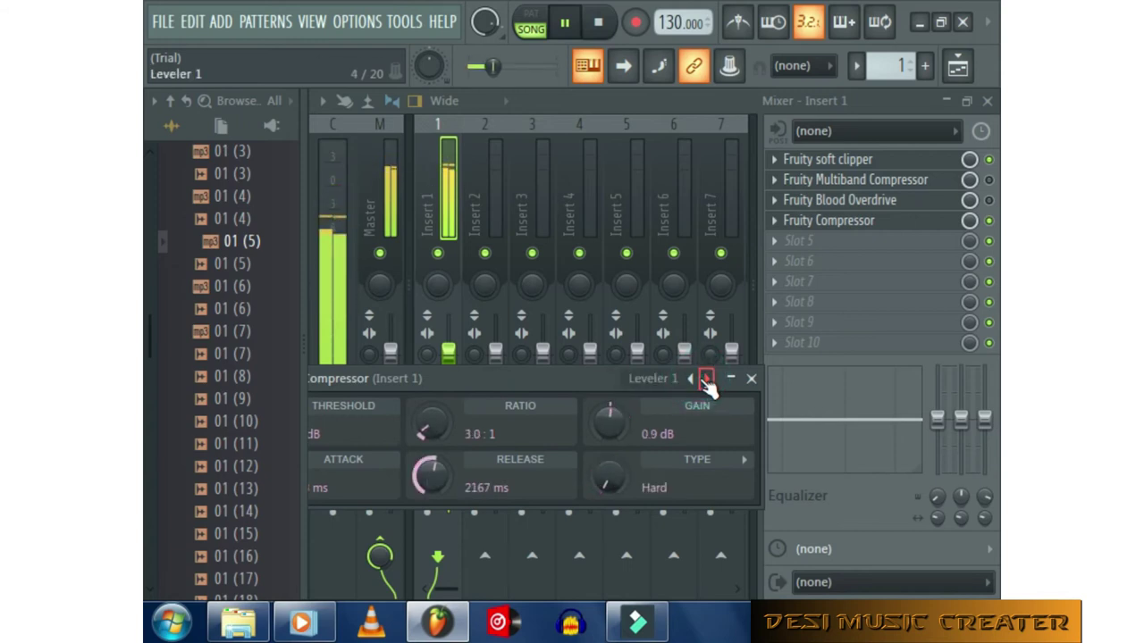
click(706, 379)
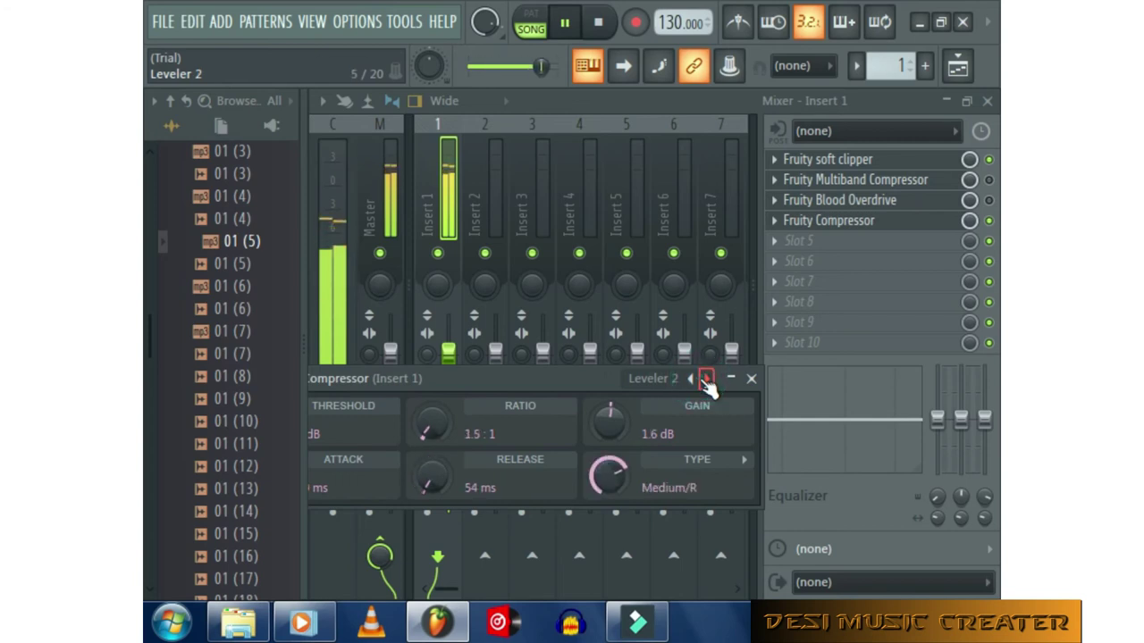
click(705, 380)
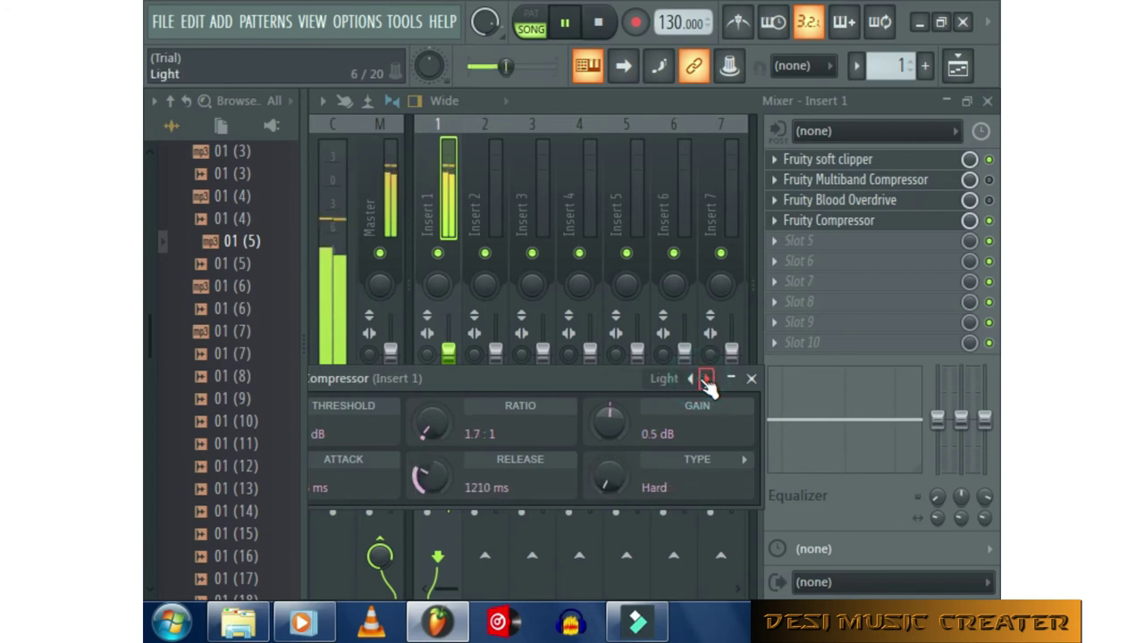
click(705, 380)
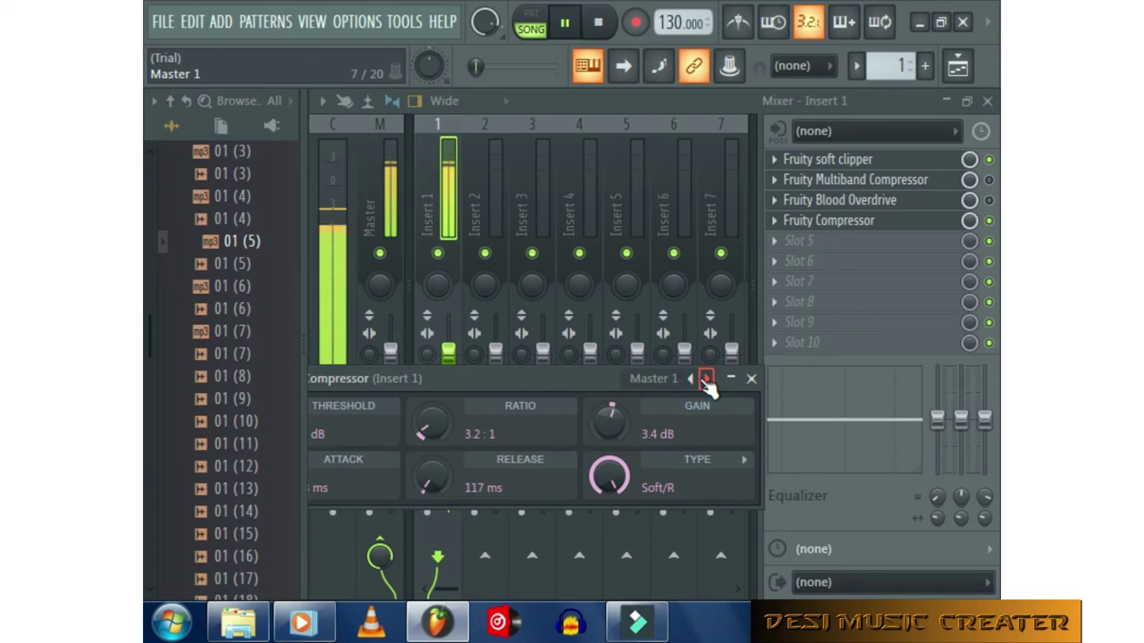
click(705, 380)
click(705, 379)
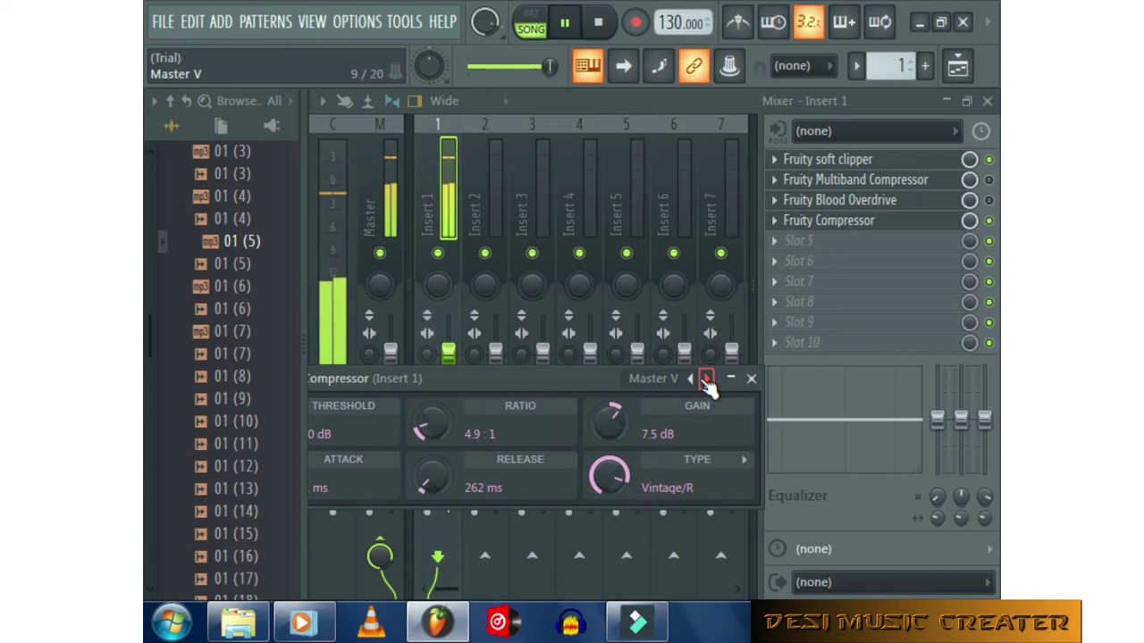
click(706, 380)
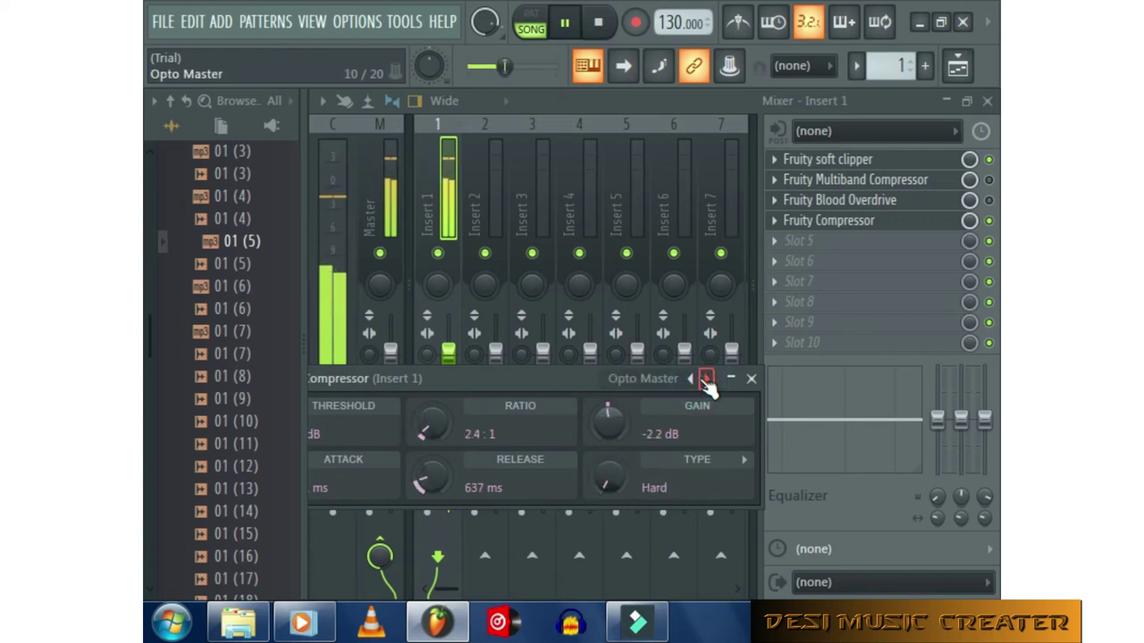
- Load Maximus in slot 2 of the Master track with the Clear master RMS preset, and bypass it after auditioning
click(380, 206)
click(983, 179)
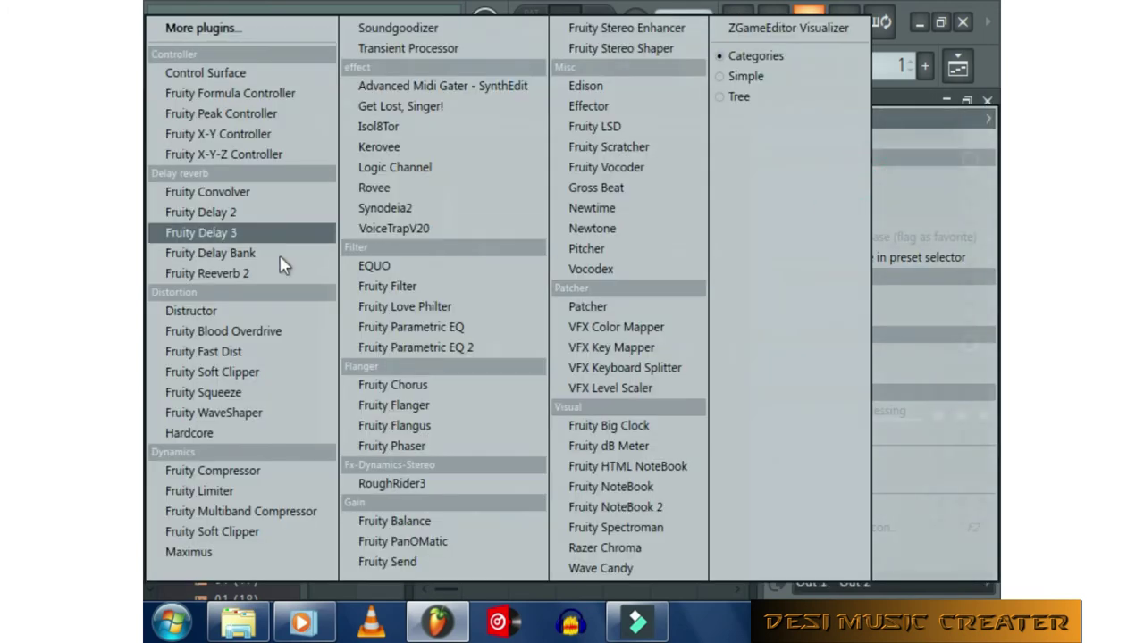
click(252, 551)
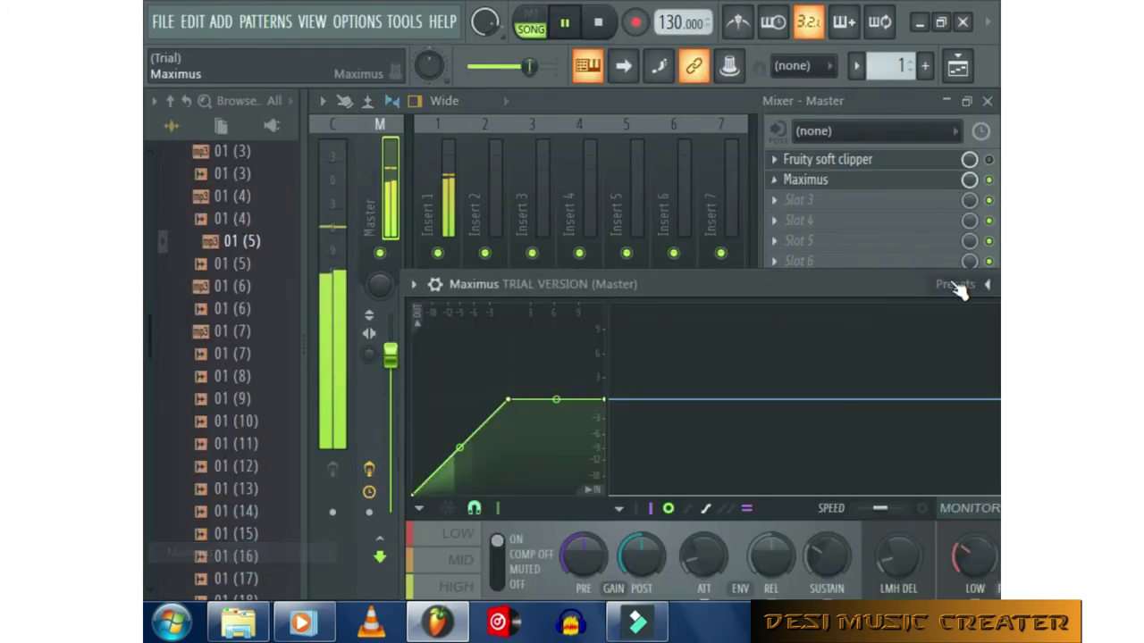
click(945, 281)
click(659, 570)
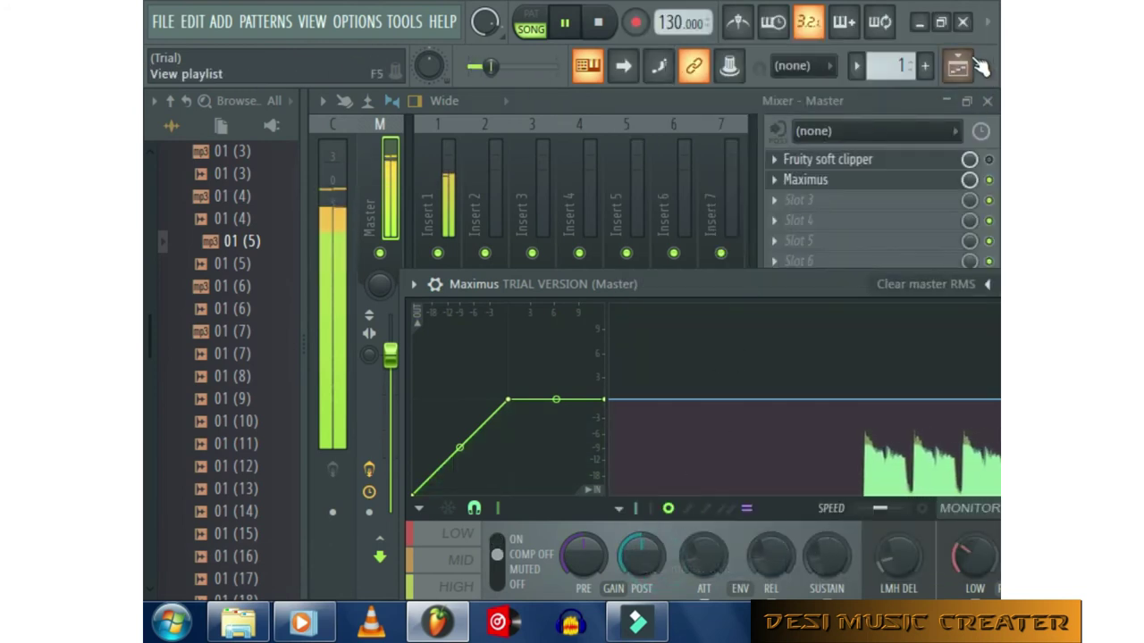
click(989, 181)
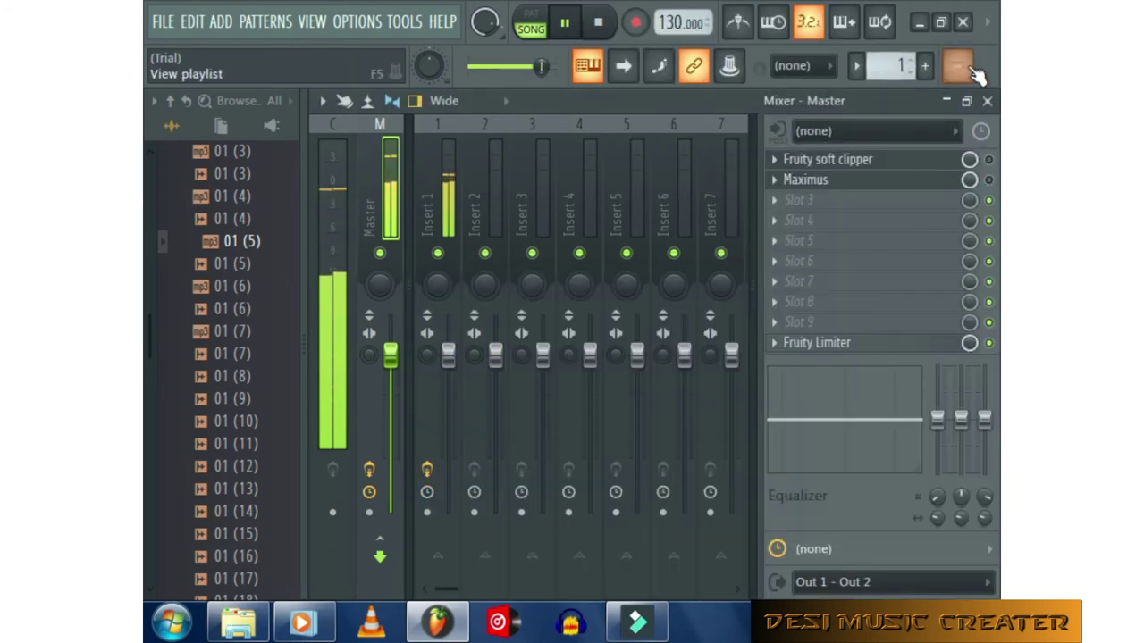
- Return to Insert 1 in the mixer and enable all four of its effects together
click(967, 69)
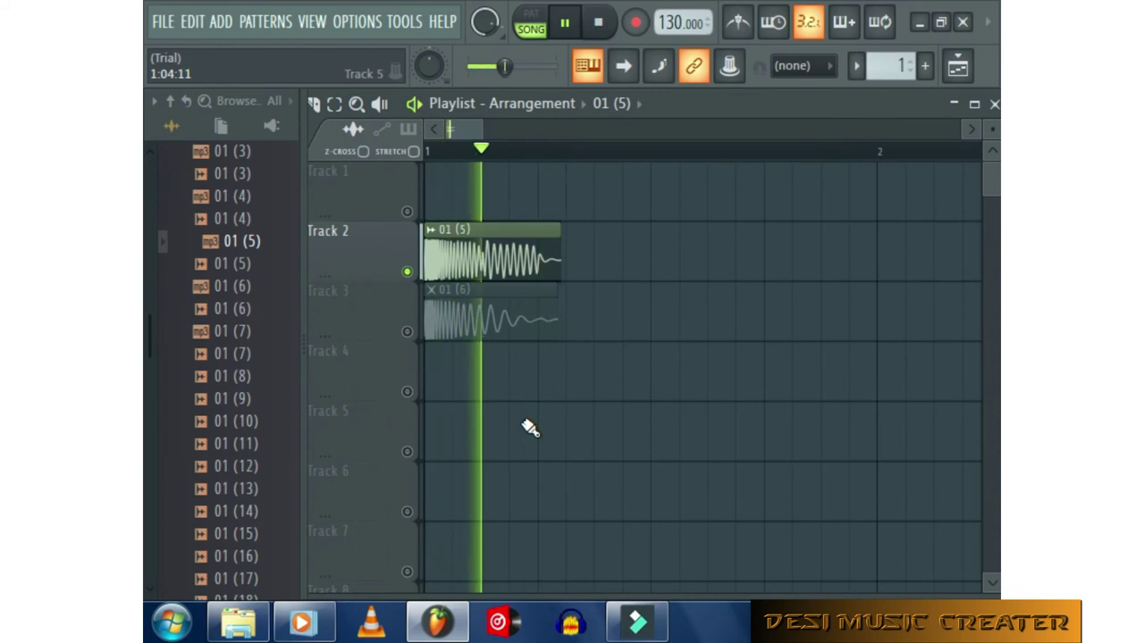
key(F6)
click(958, 65)
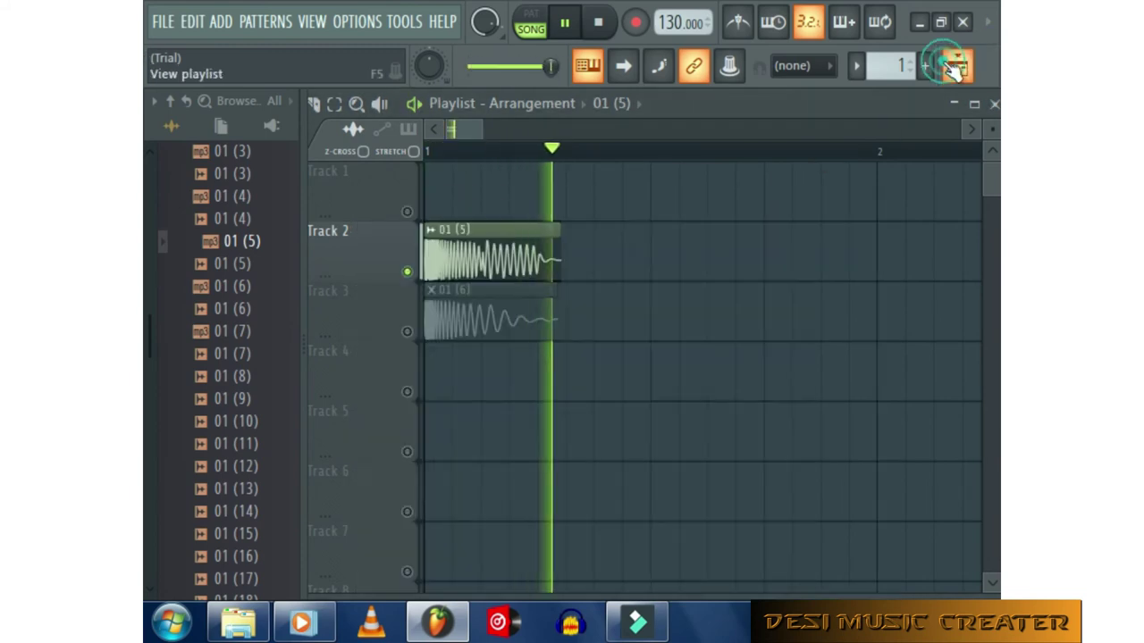
click(957, 65)
click(693, 102)
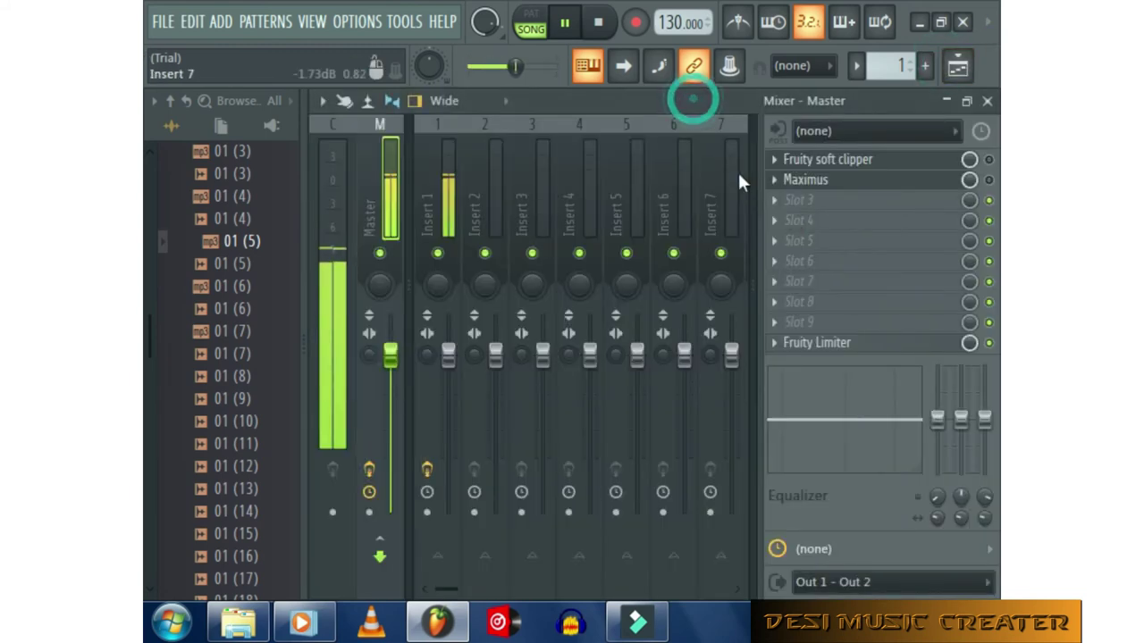
click(459, 212)
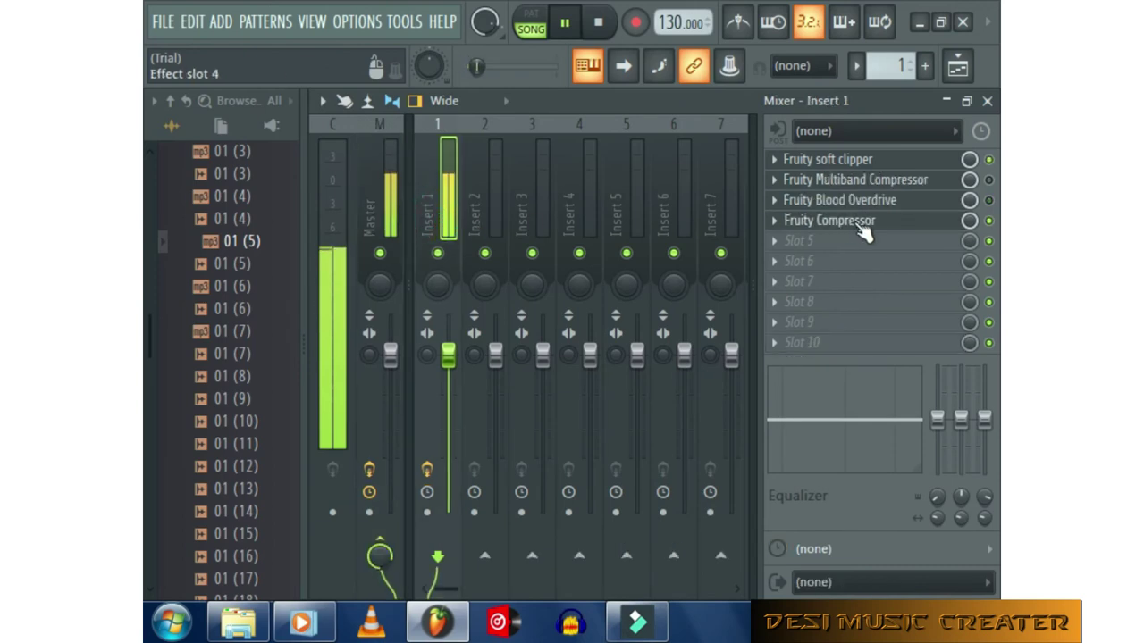
click(989, 221)
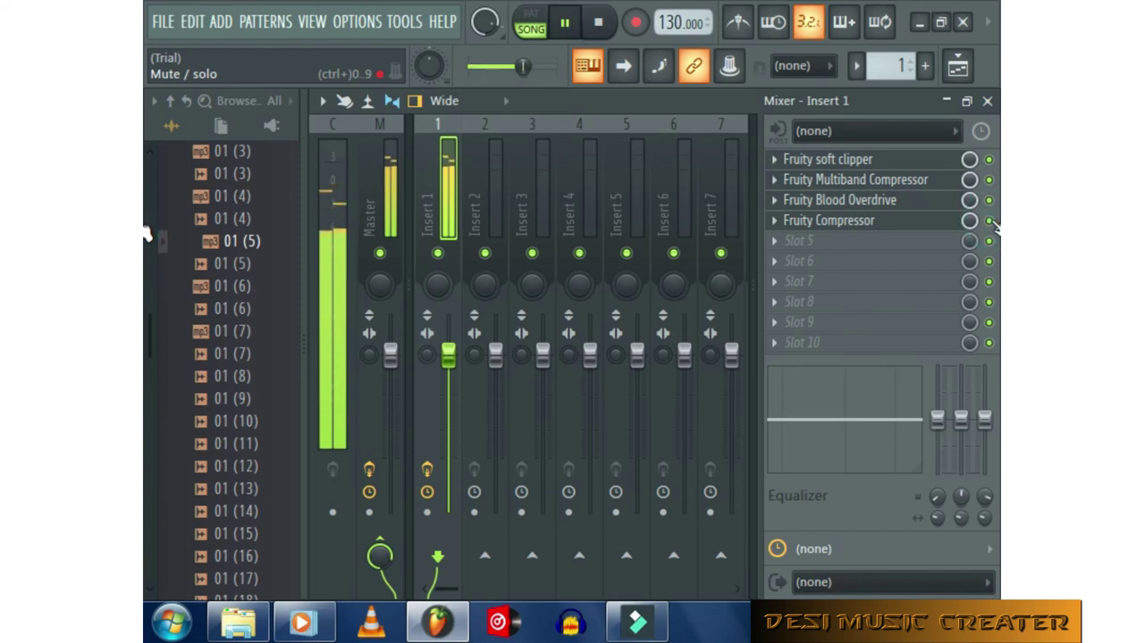
- Set the soft clipper's post gain on Insert 1 to 59% and toggle Fruity Blood Overdrive
click(883, 159)
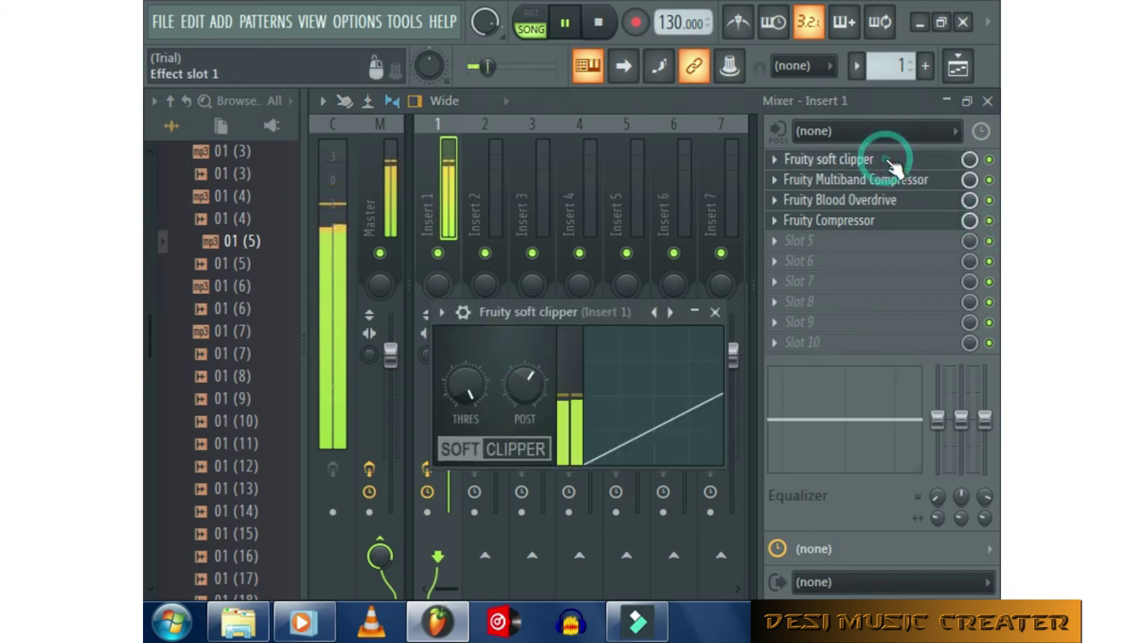
mouse_move(528, 386)
mouse_down()
mouse_move(527, 361)
mouse_move(532, 439)
mouse_move(533, 376)
mouse_move(533, 386)
mouse_up()
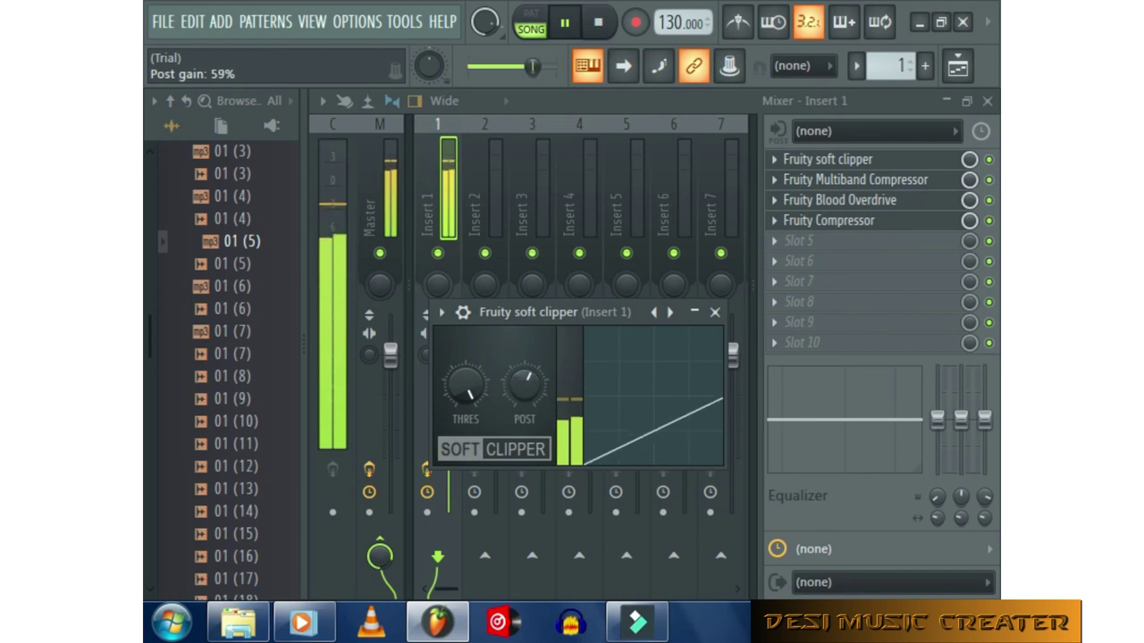
click(988, 202)
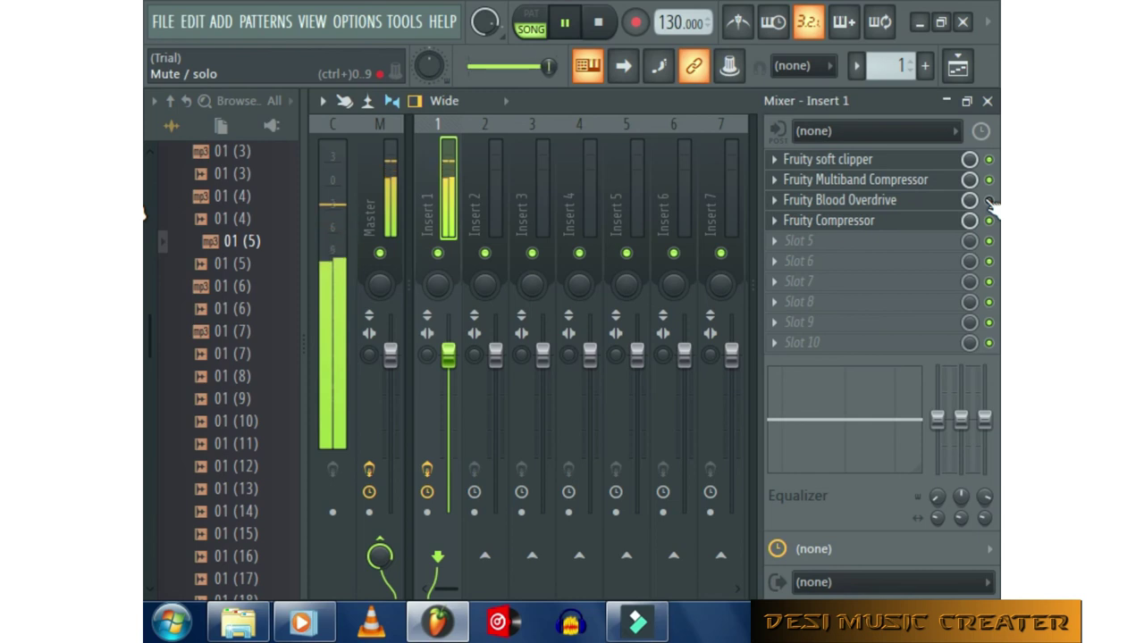
- Switch to the playlist, stop playback and minimize the program window
click(959, 70)
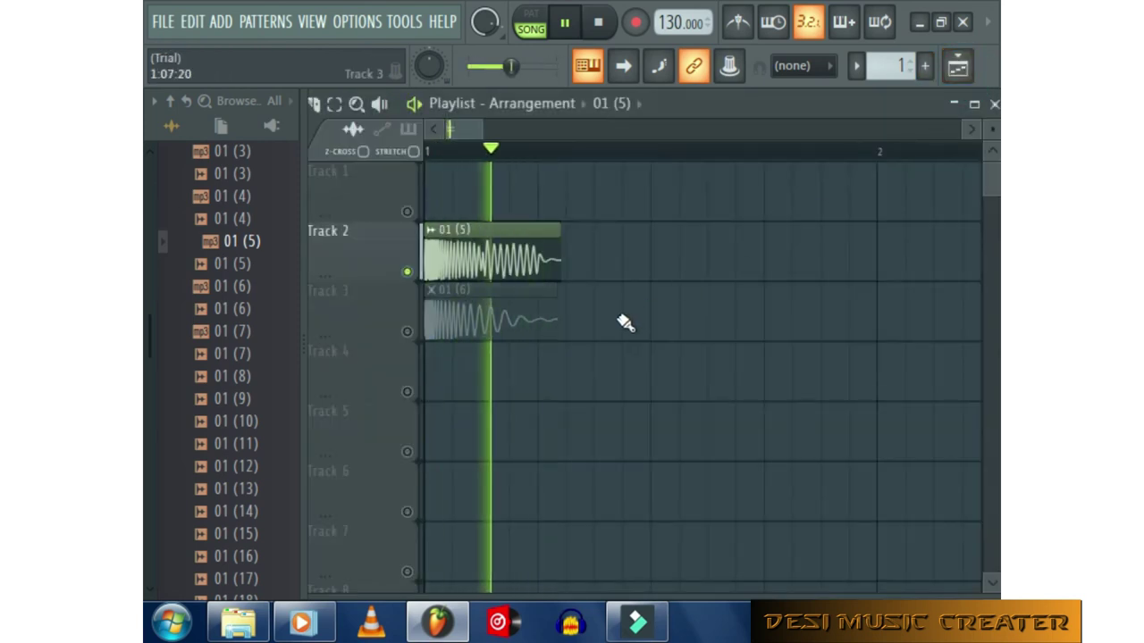
key(space)
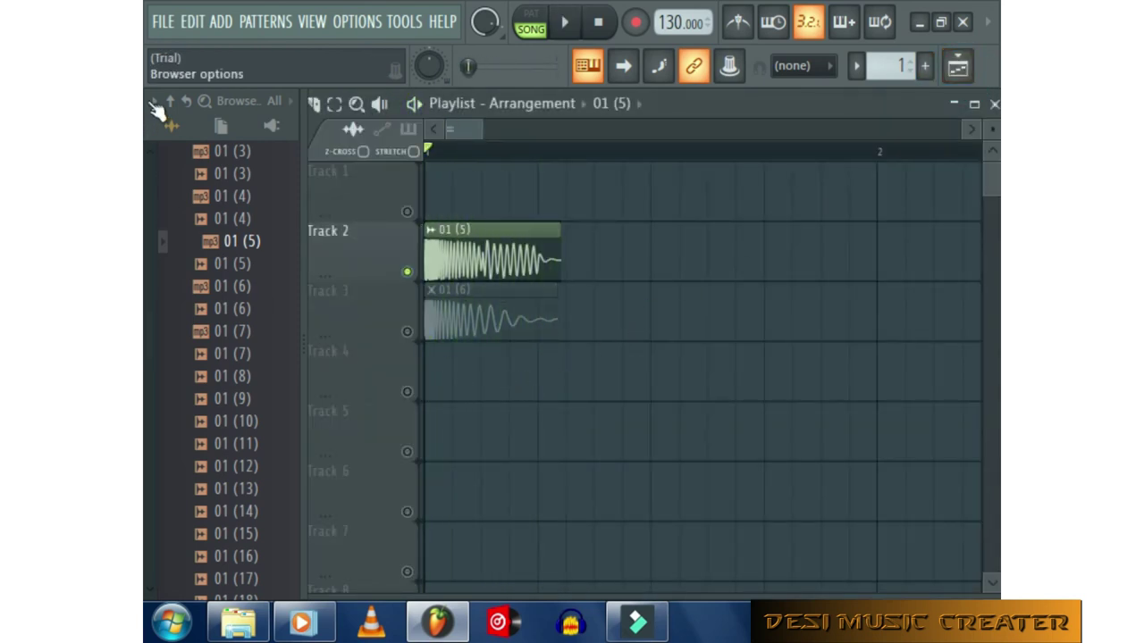
click(916, 24)
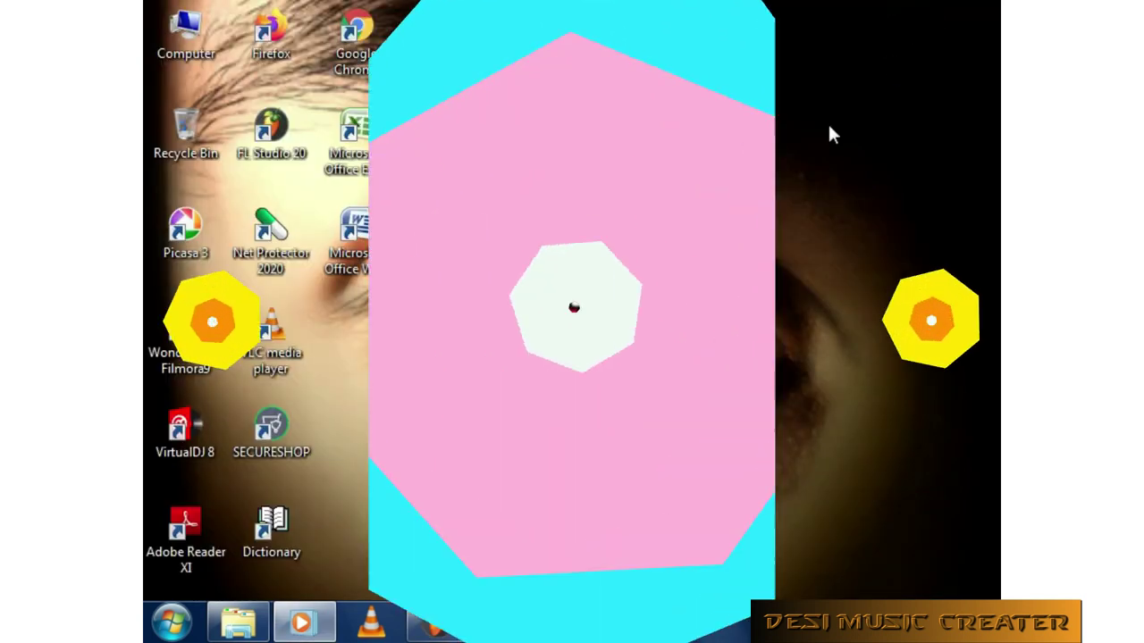